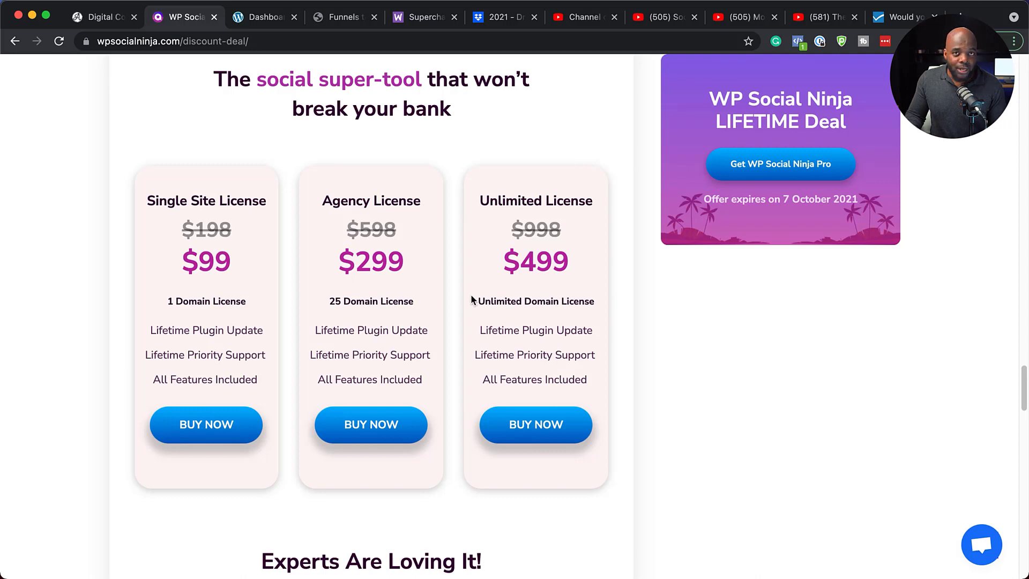
- Look over the social feed, review and chat platforms that WP Social Ninja offers on the Funnels to Income site
scroll(470, 298, up, 5)
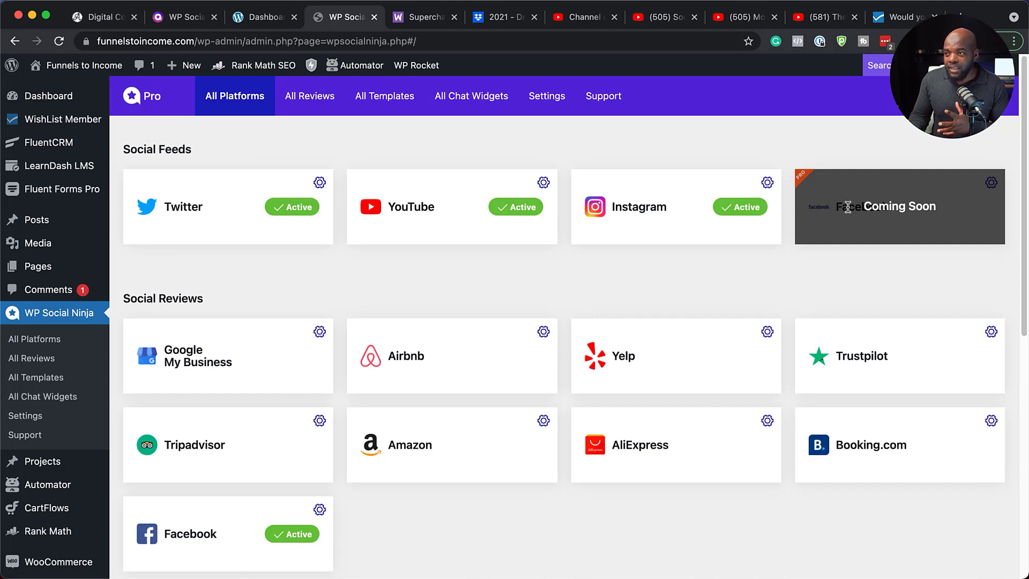
scroll(282, 273, down, 1)
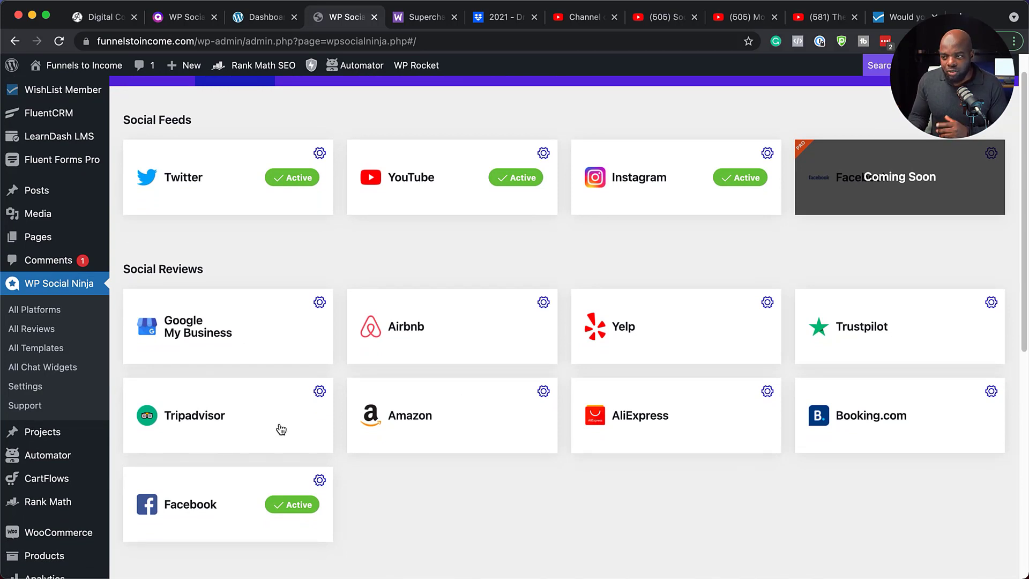
scroll(284, 375, down, 2)
scroll(284, 367, down, 7)
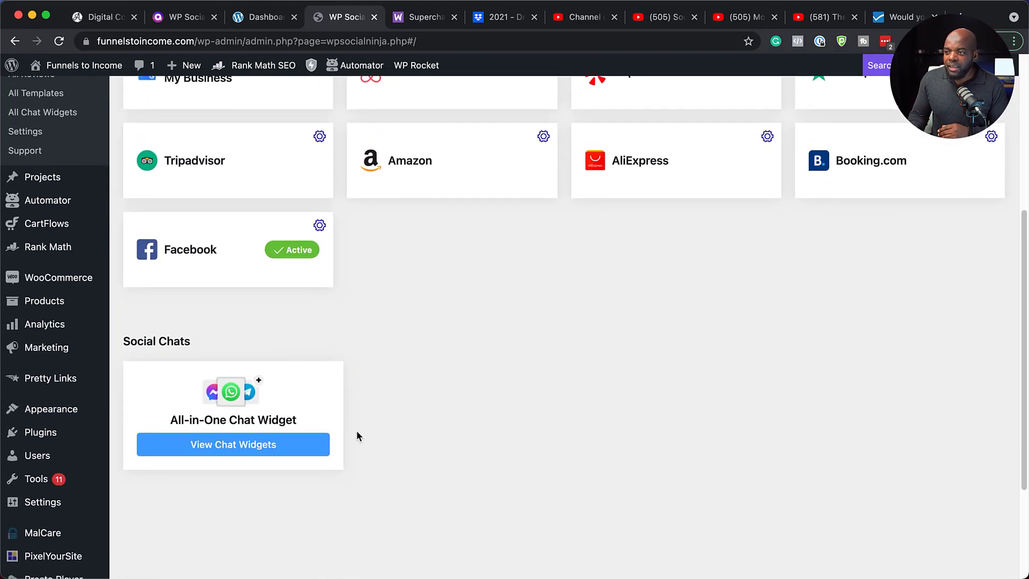
- Add a new chat widget on the Funnels to Income site and browse the channels it can include
click(240, 446)
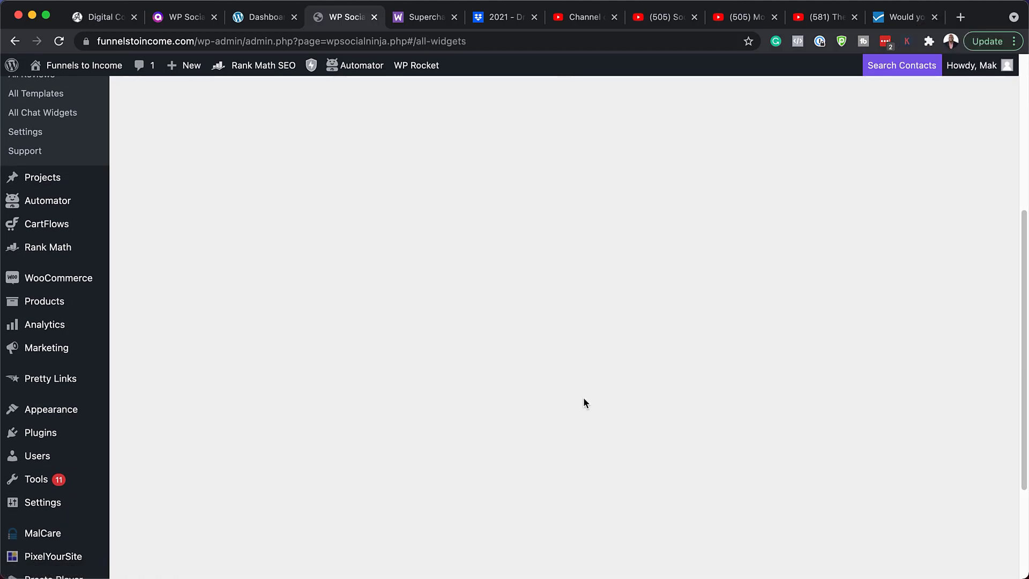
mouse_move(203, 244)
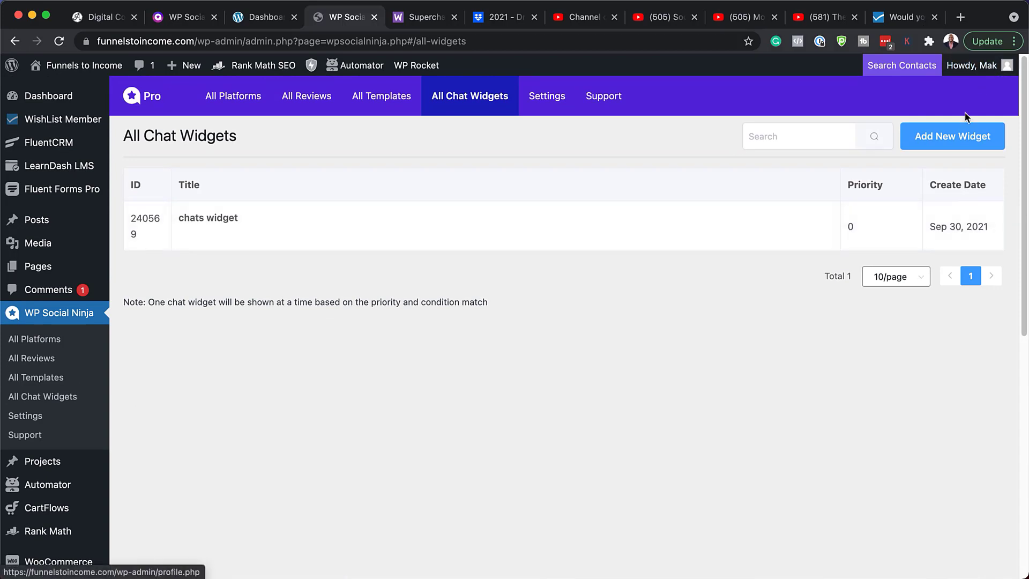
click(952, 138)
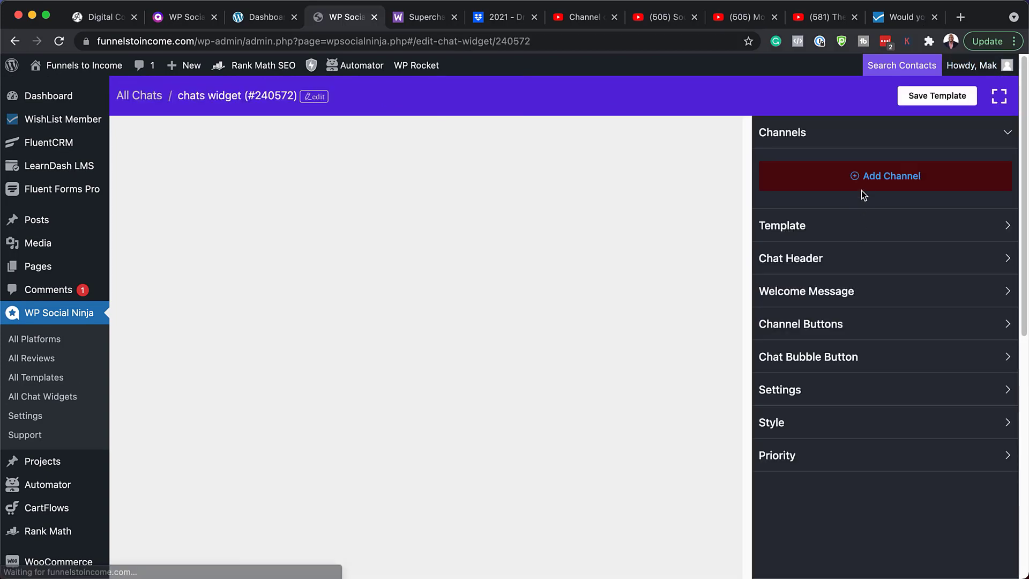
click(860, 177)
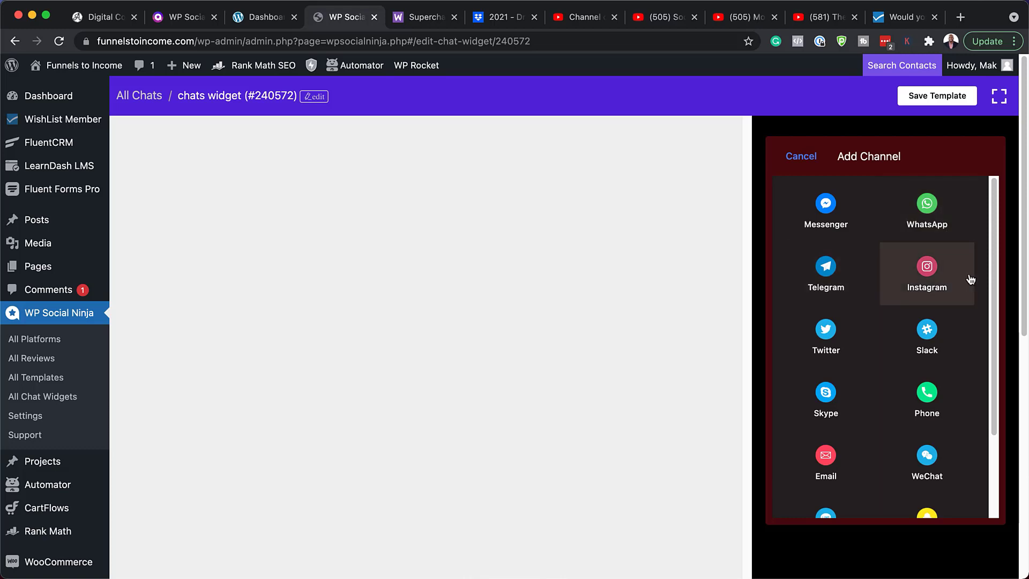
scroll(868, 410, down, 1)
scroll(870, 407, down, 3)
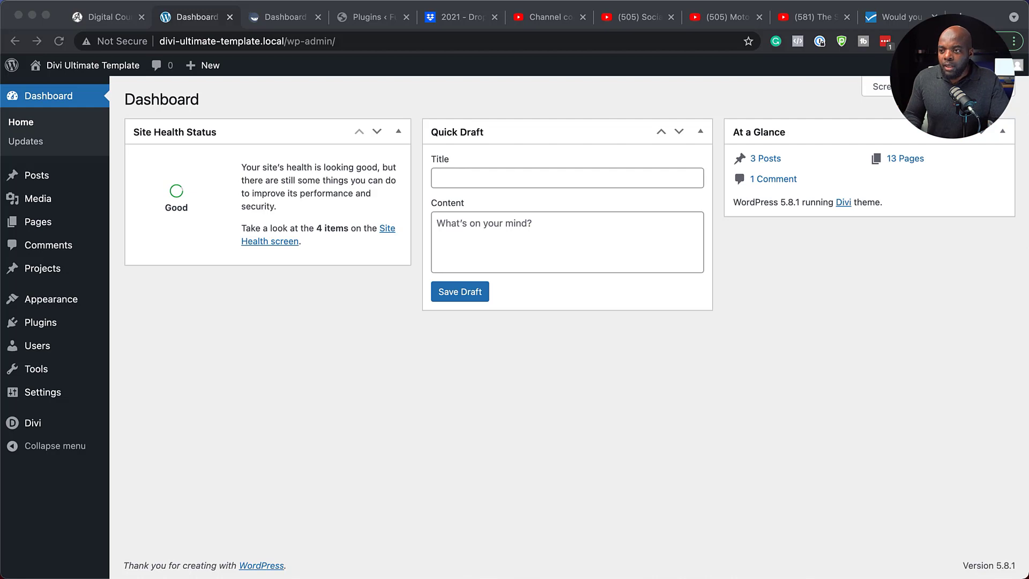
- Find the plugin with the search "wp social ninja" on the Divi Ultimate Template site, then install and activate WP Social Ninja
mouse_move(51, 324)
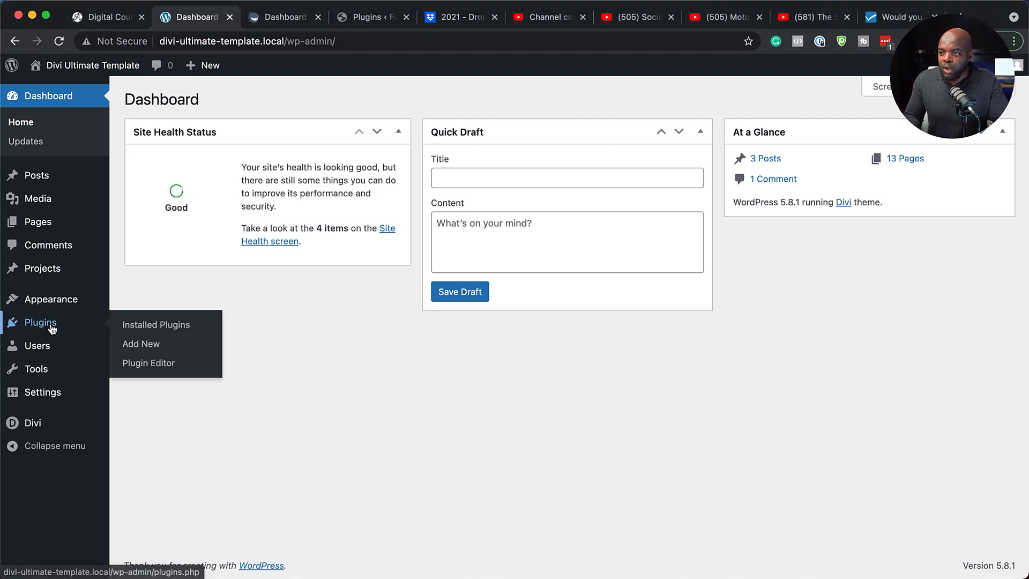
click(137, 344)
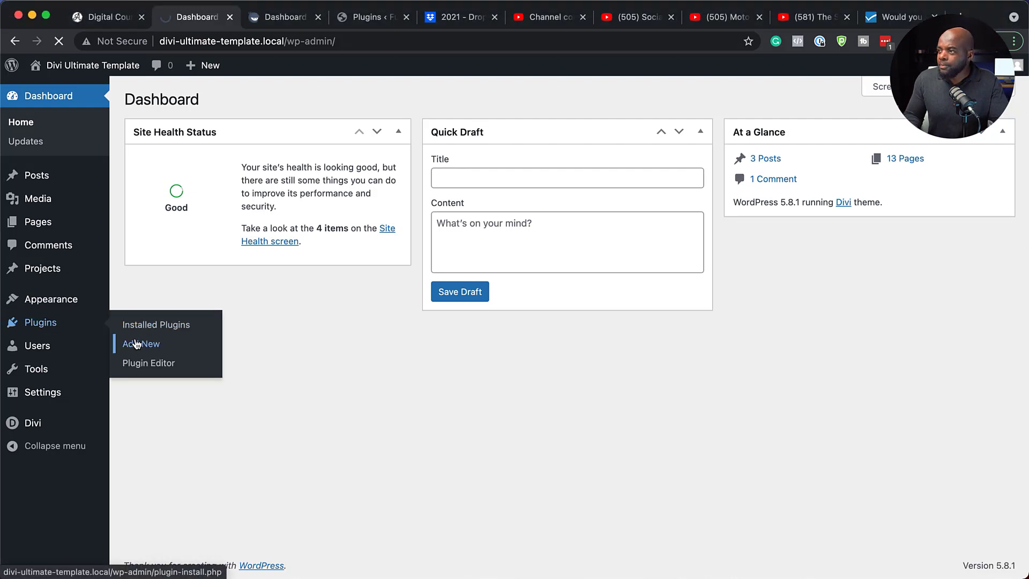
text(wp social ninja)
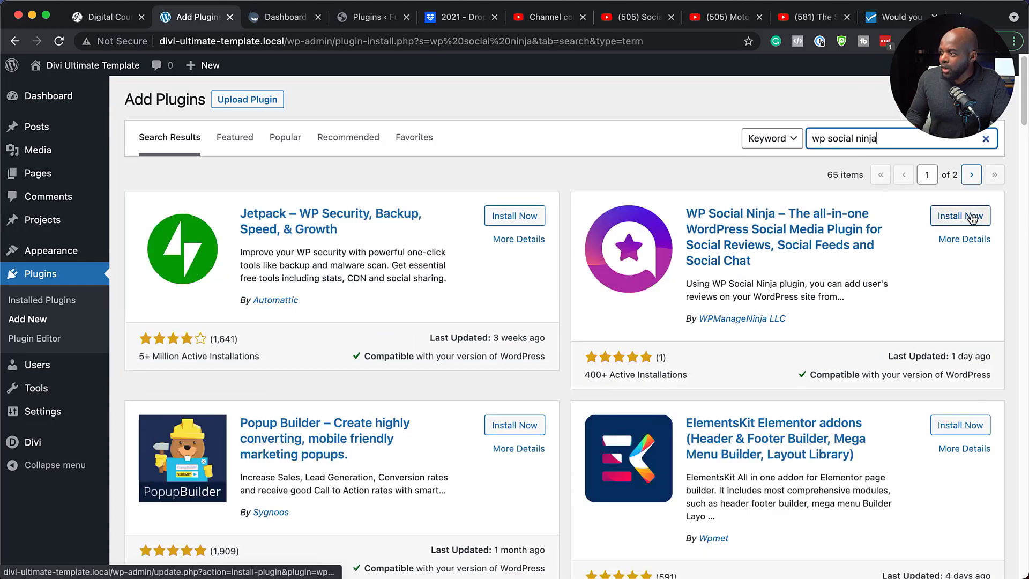
click(972, 217)
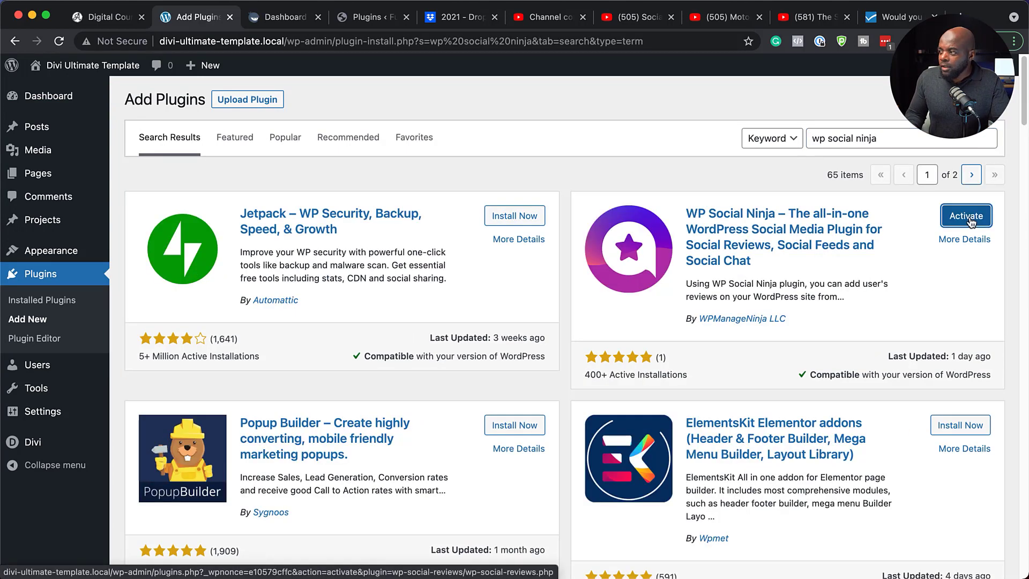
click(967, 216)
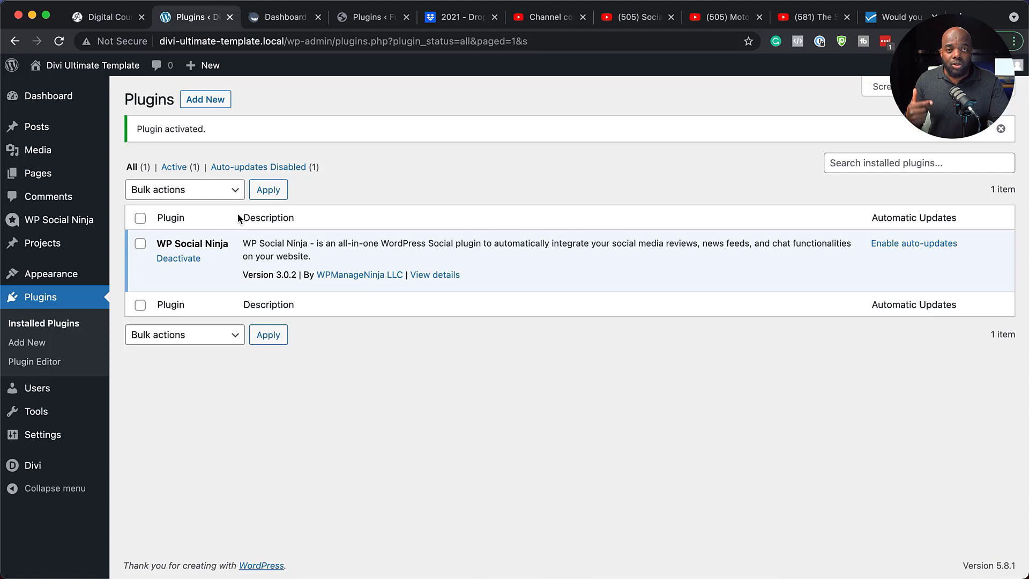
- Switch to the WP Manage Ninja account, open the September 22, 2021 purchase details and select the WP Social Ninja Pro license key
click(284, 17)
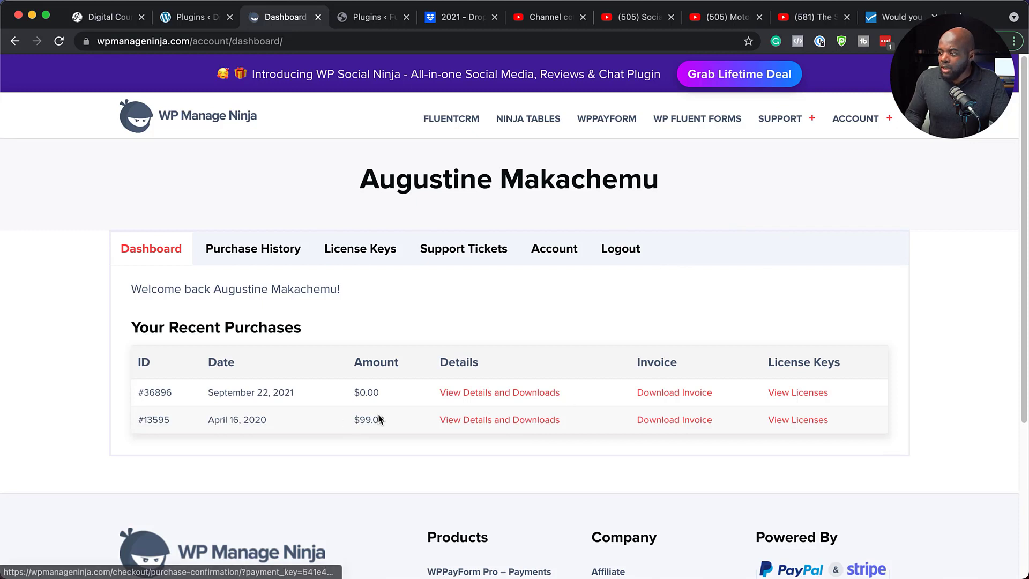
click(519, 397)
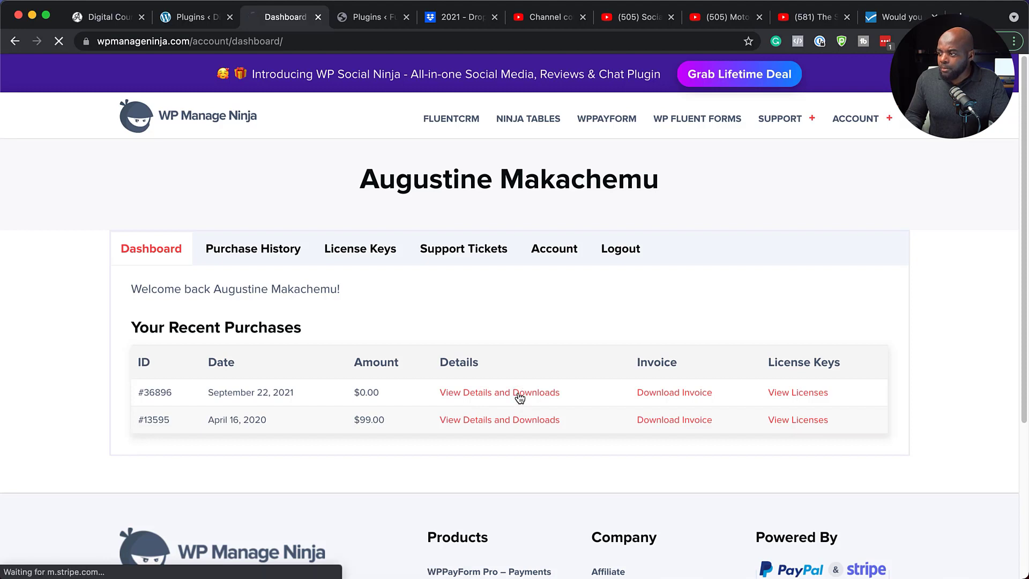
drag(722, 438, 653, 437)
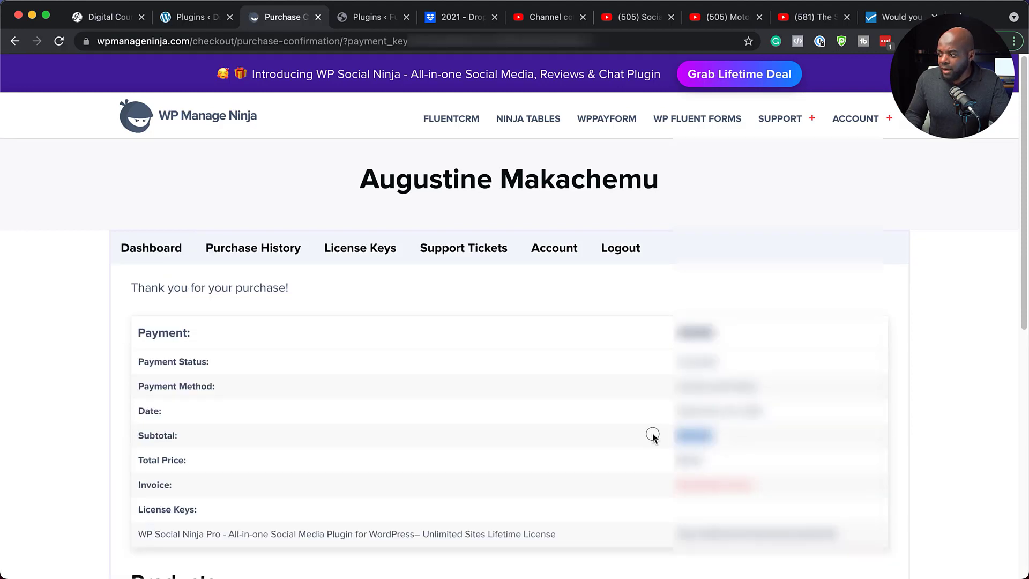
scroll(578, 429, down, 1)
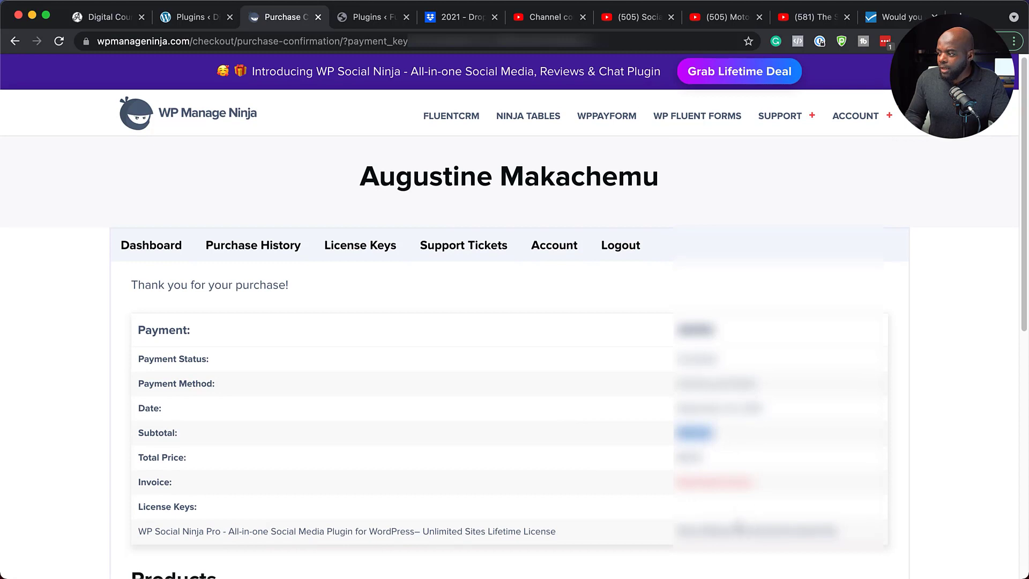
double_click(738, 530)
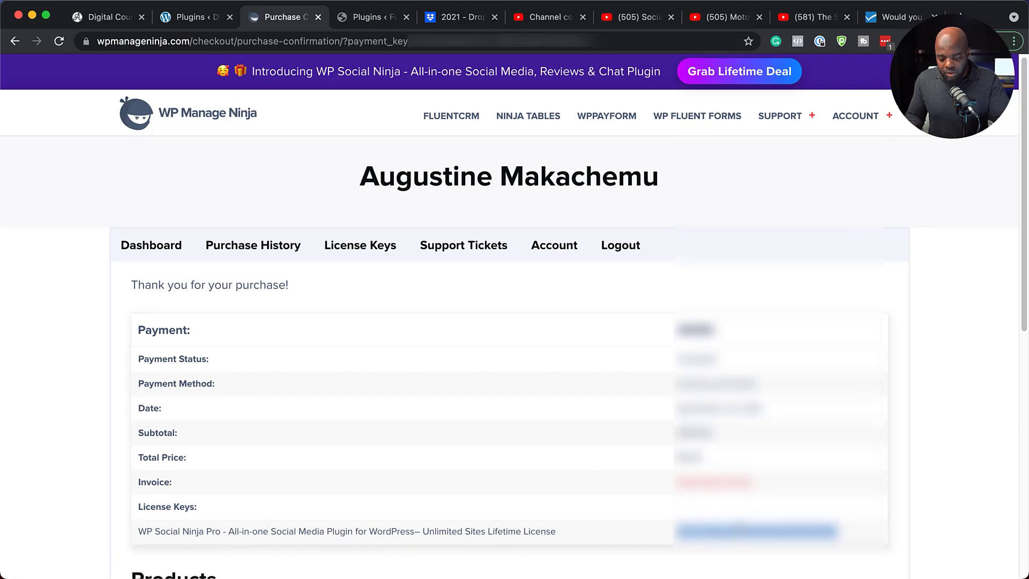
- Download wp-social-ninja-pro-3.0.2.zip from the products of this purchase
scroll(557, 421, down, 5)
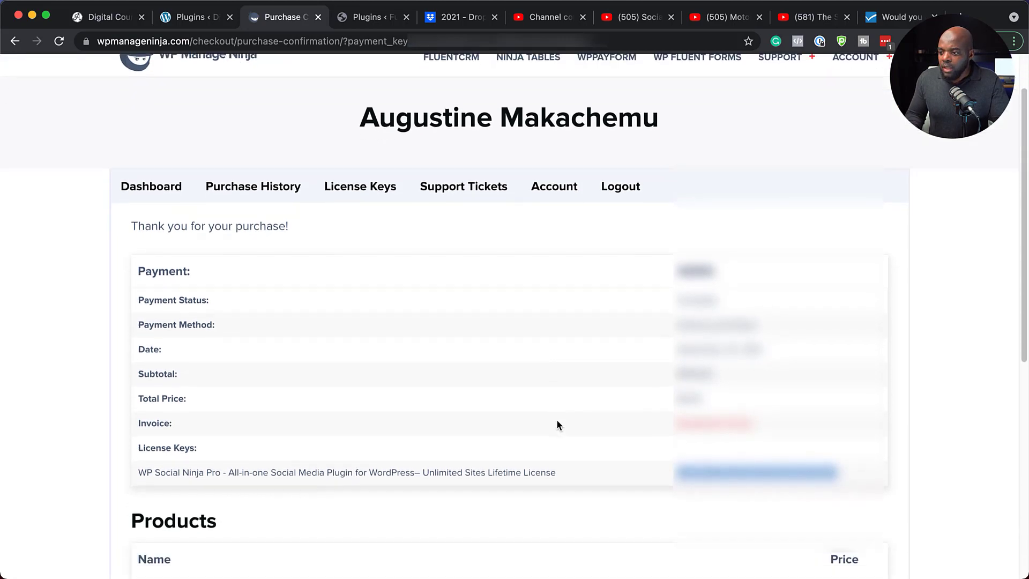
scroll(557, 421, down, 3)
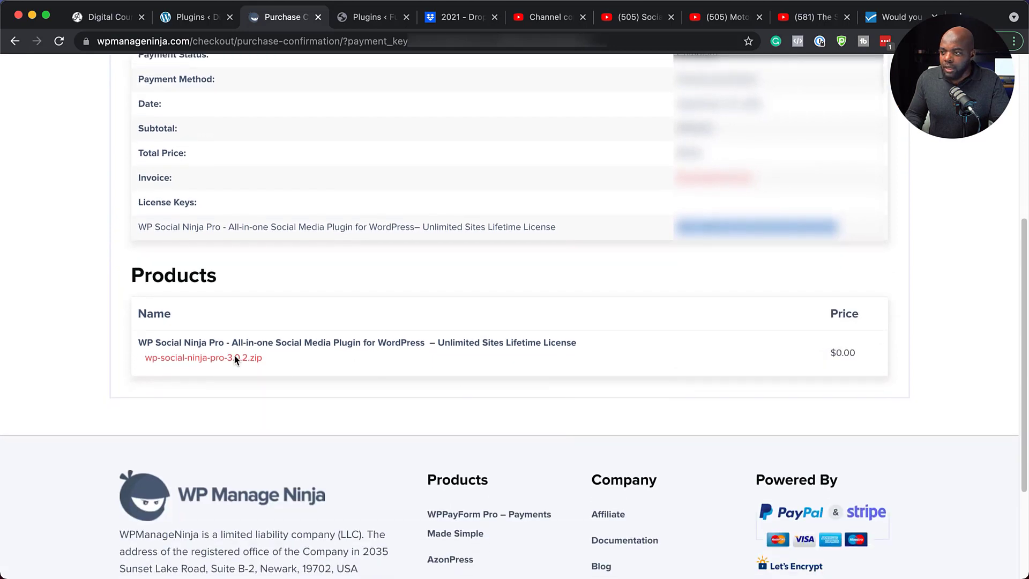
click(227, 364)
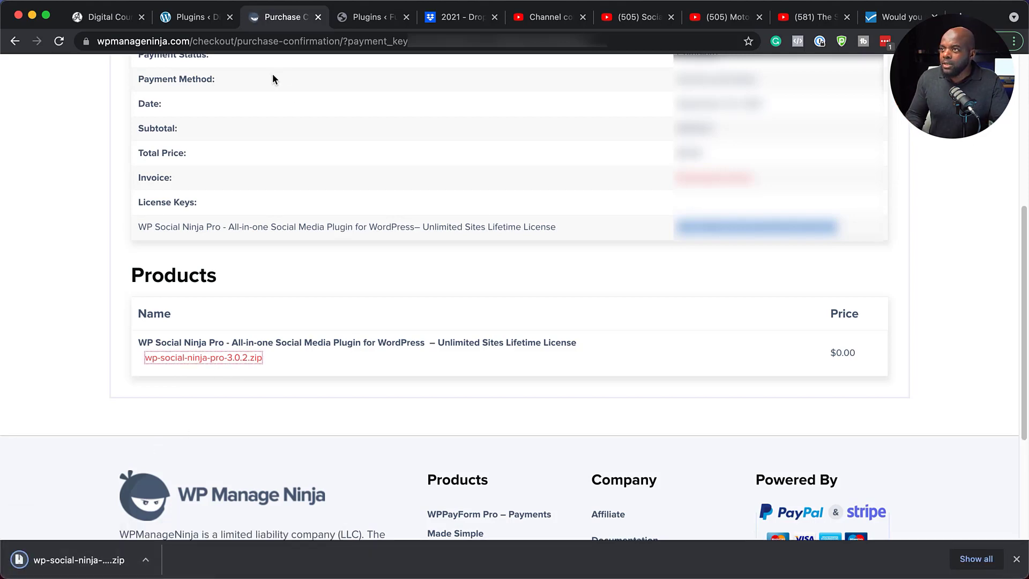
- Upload wp-social-ninja-pro-3.0.2.zip to the Divi Ultimate Template site, then install and activate the Pro plugin
click(192, 17)
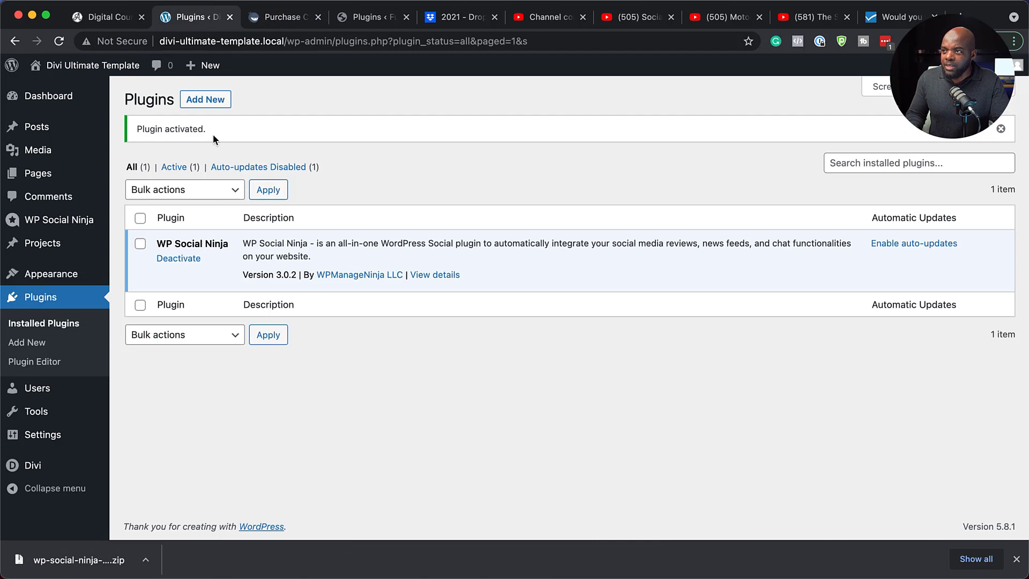
click(209, 105)
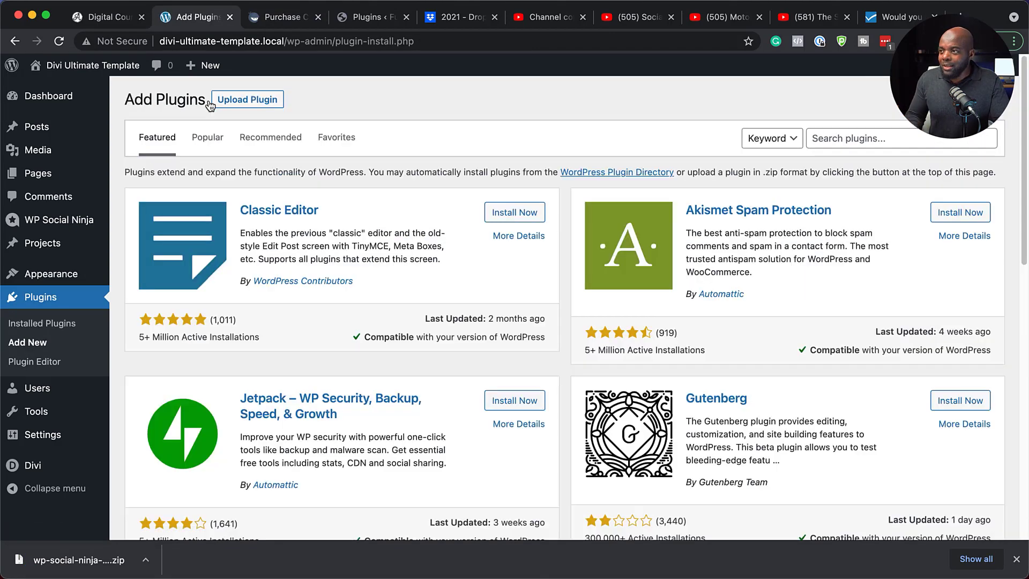
click(252, 103)
drag(80, 561, 577, 225)
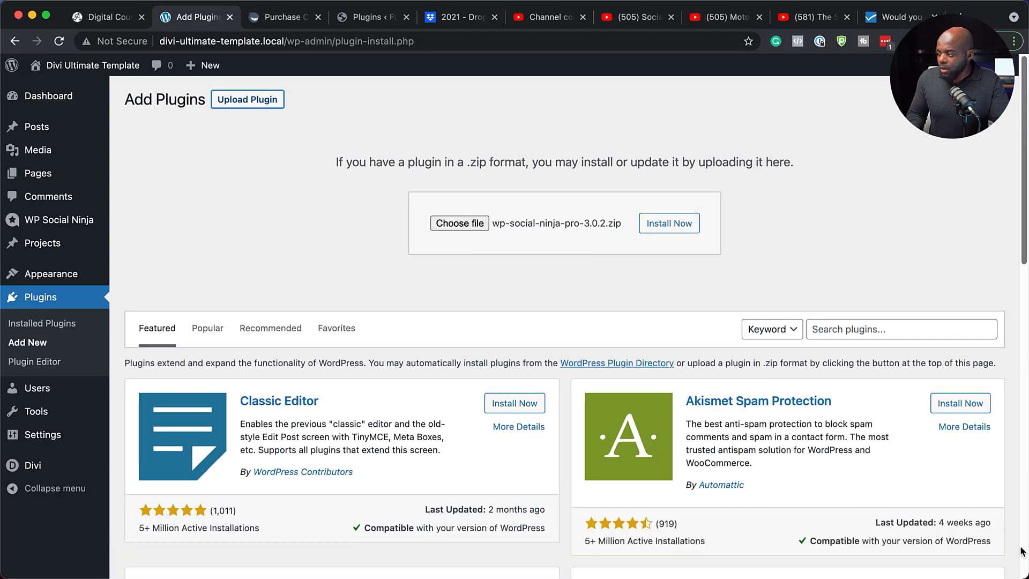
click(663, 229)
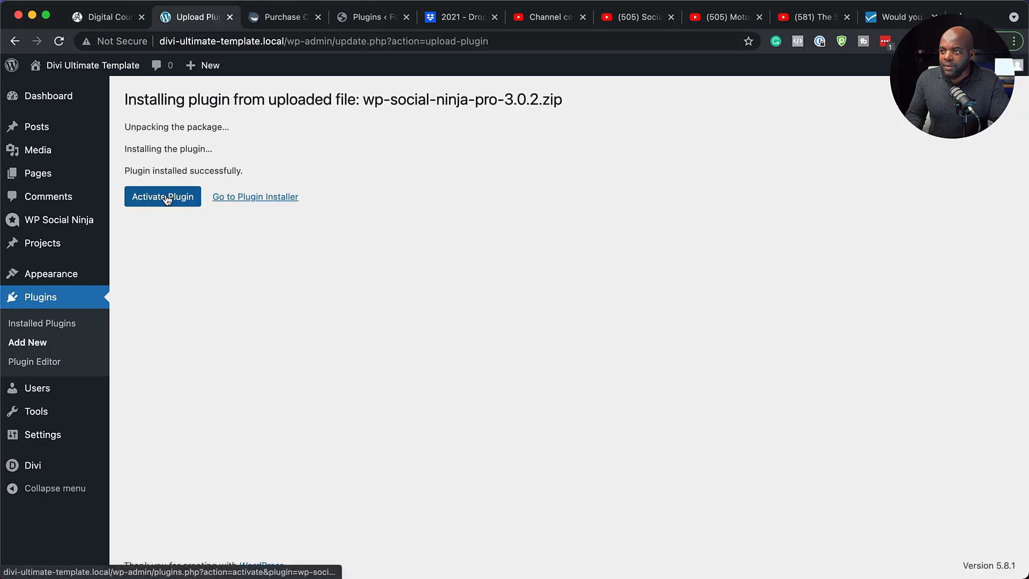
click(165, 197)
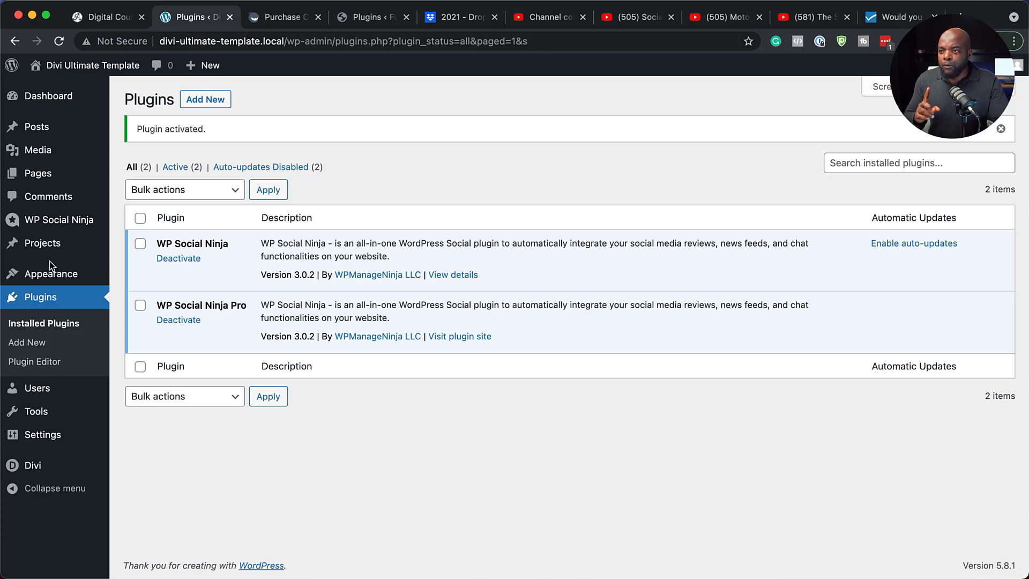
- Open the license settings of WP Social Ninja
mouse_move(83, 224)
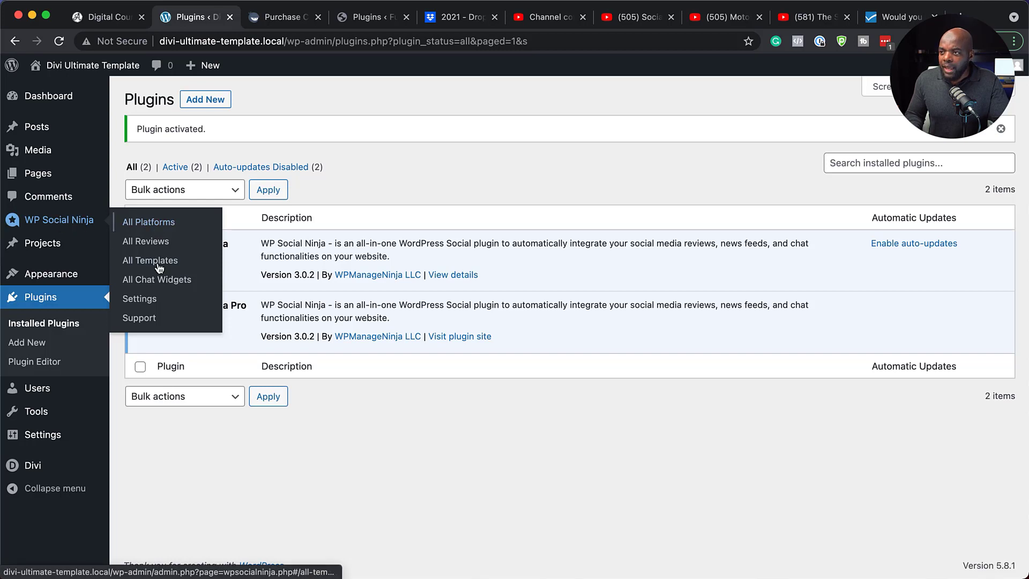
click(151, 301)
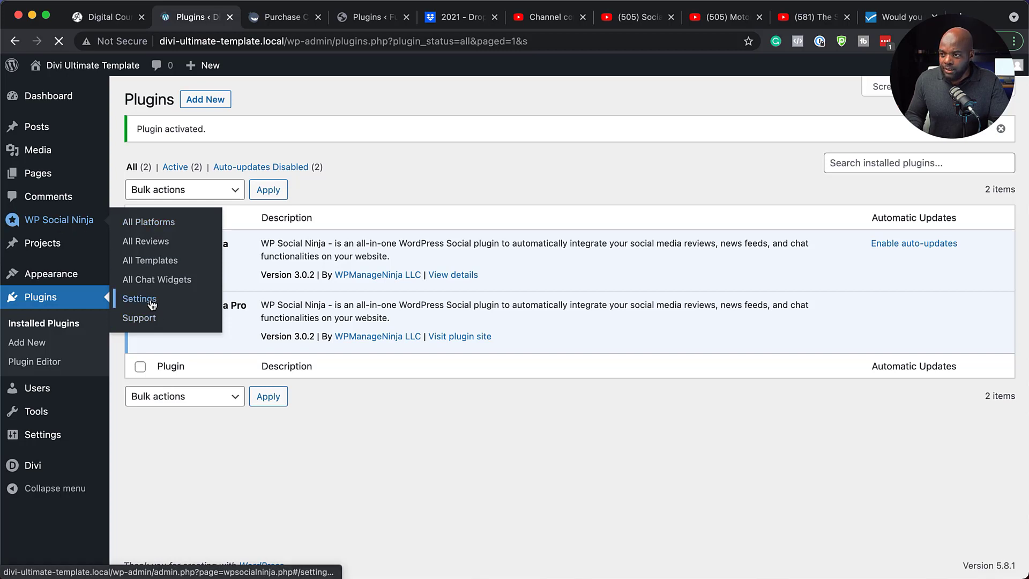
click(188, 483)
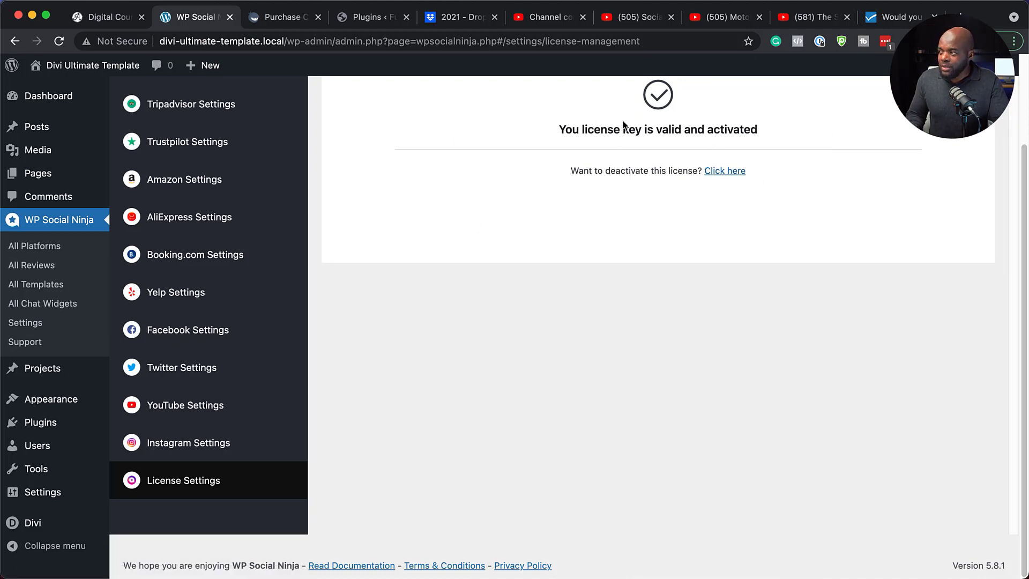
- Create a new chat widget from the Social Chats section of WP Social Ninja's platforms overview
click(34, 245)
scroll(411, 267, up, 2)
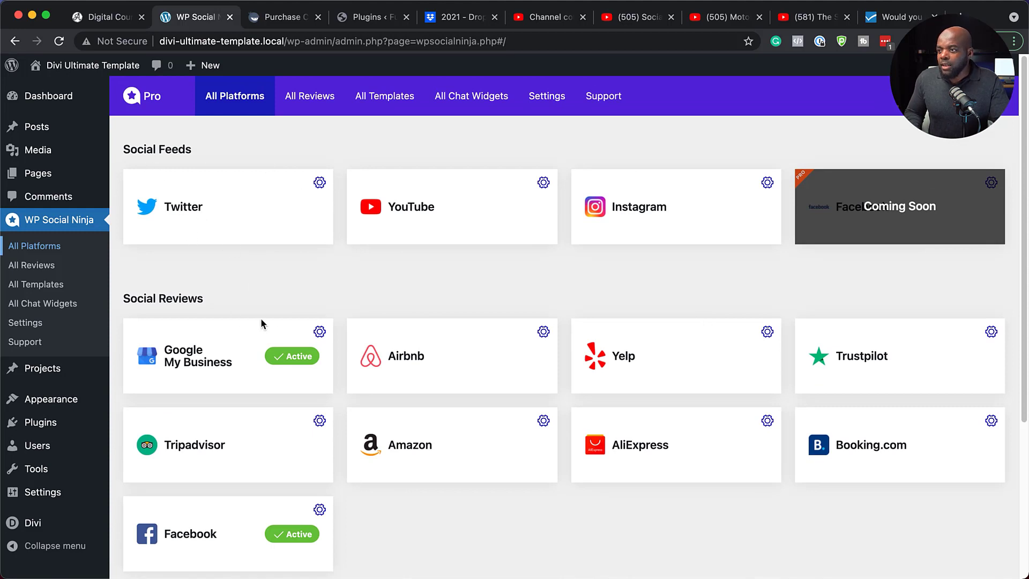
scroll(268, 316, down, 1)
scroll(281, 343, down, 3)
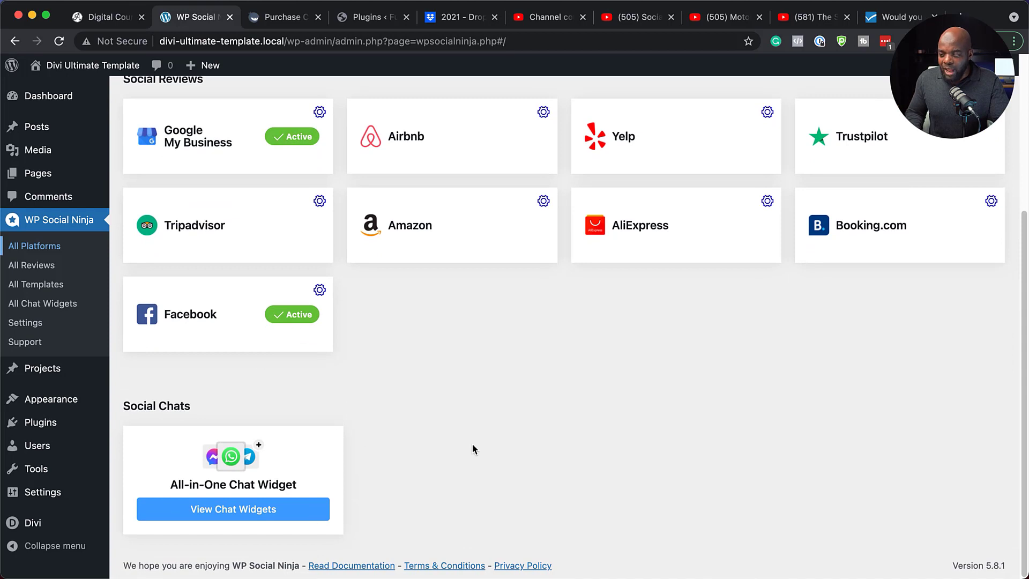
click(268, 514)
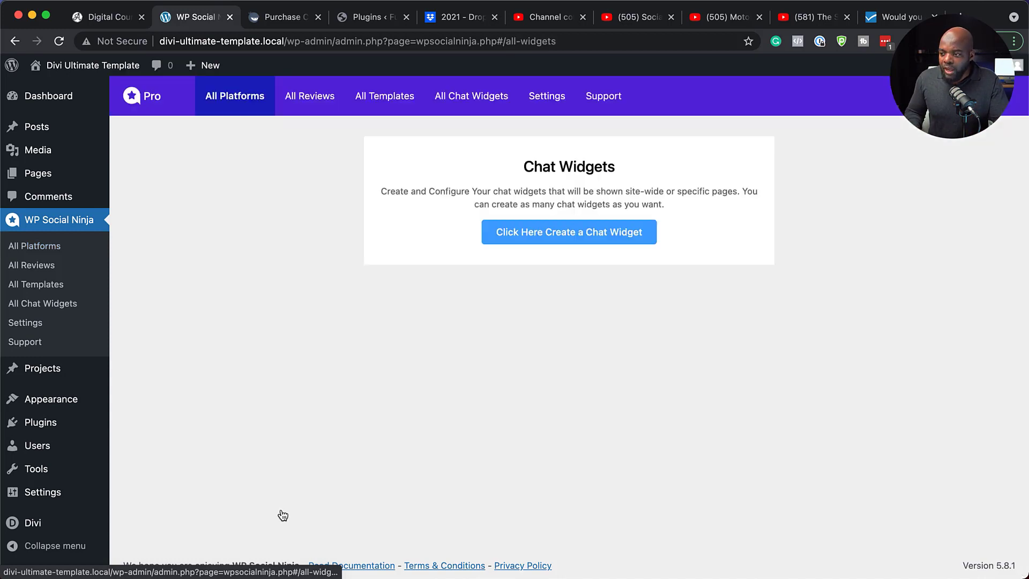
click(584, 239)
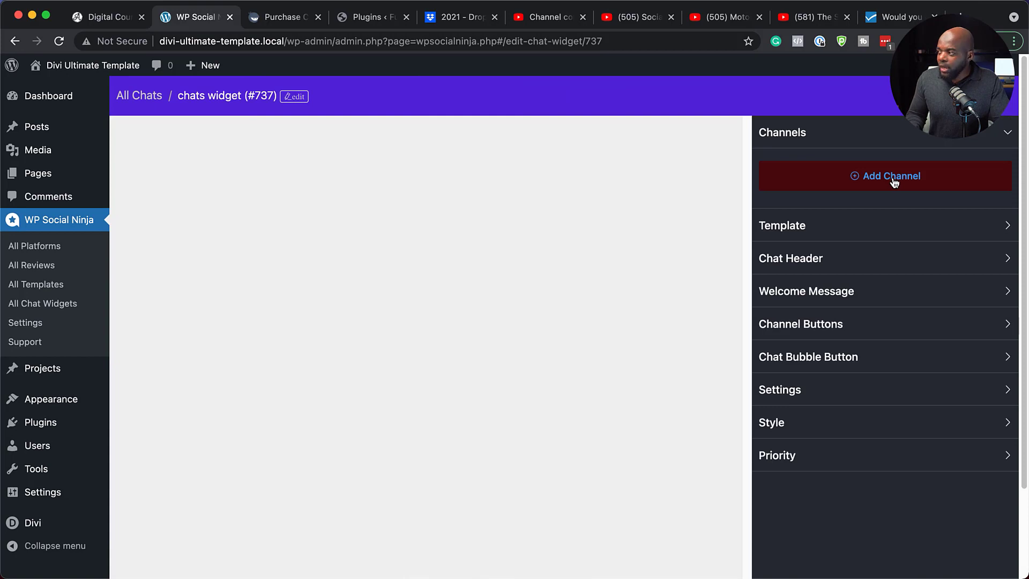
- Add a WhatsApp channel to the chat widget, enter the WhatsApp phone number with country code +44, and save it
click(892, 177)
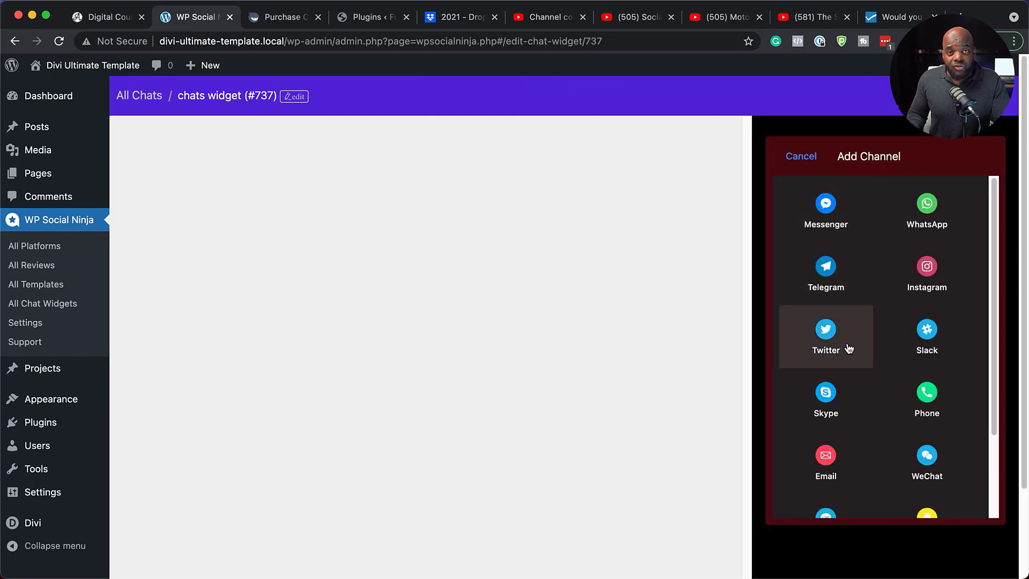
scroll(839, 437, down, 3)
scroll(839, 437, up, 3)
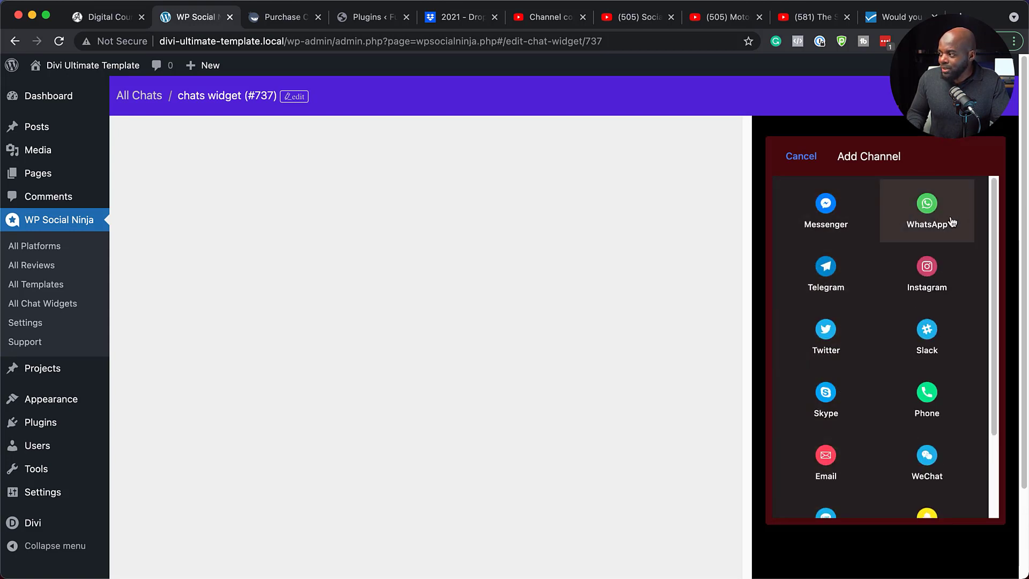
scroll(876, 395, down, 3)
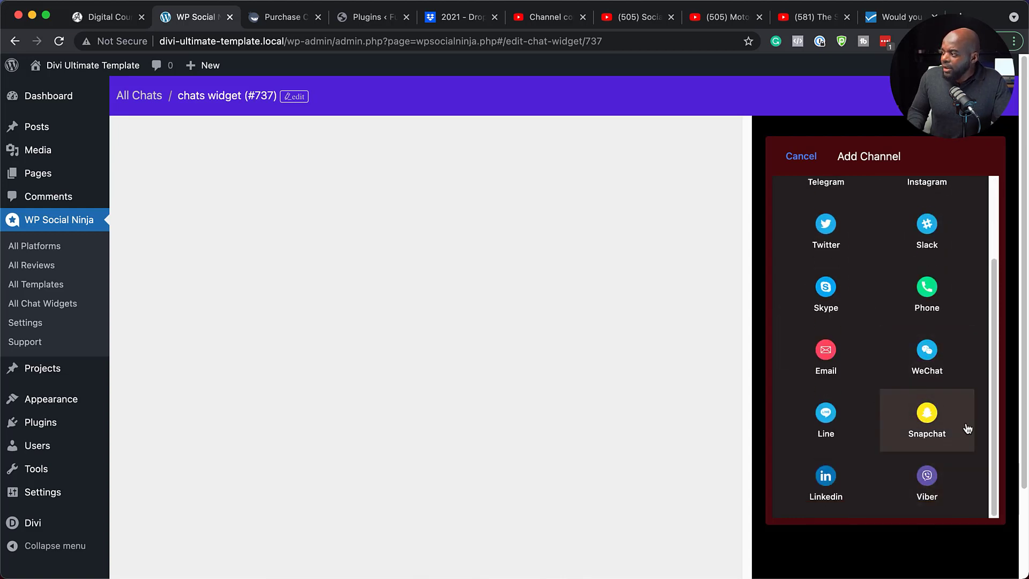
scroll(920, 421, up, 2)
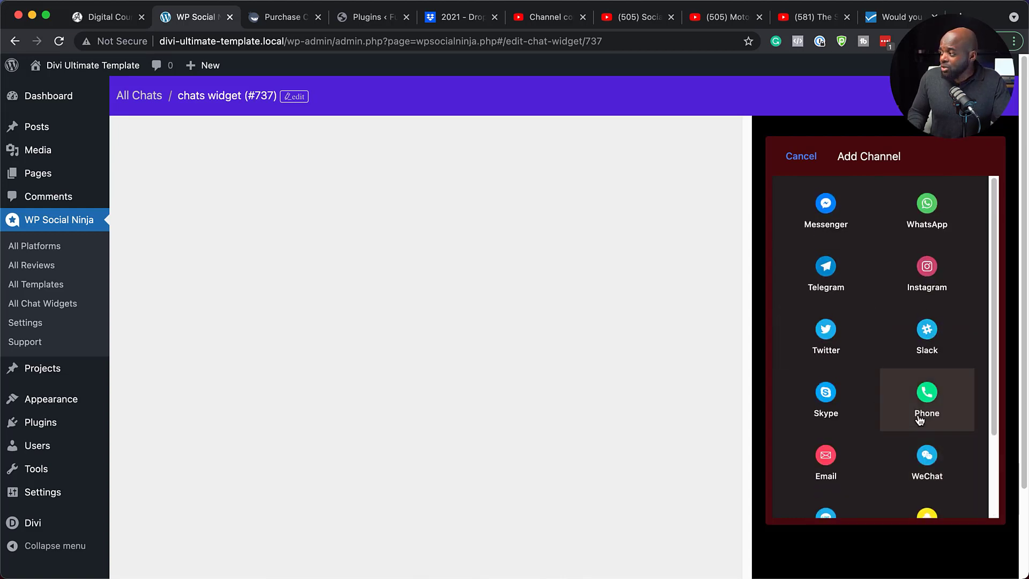
click(933, 207)
click(875, 246)
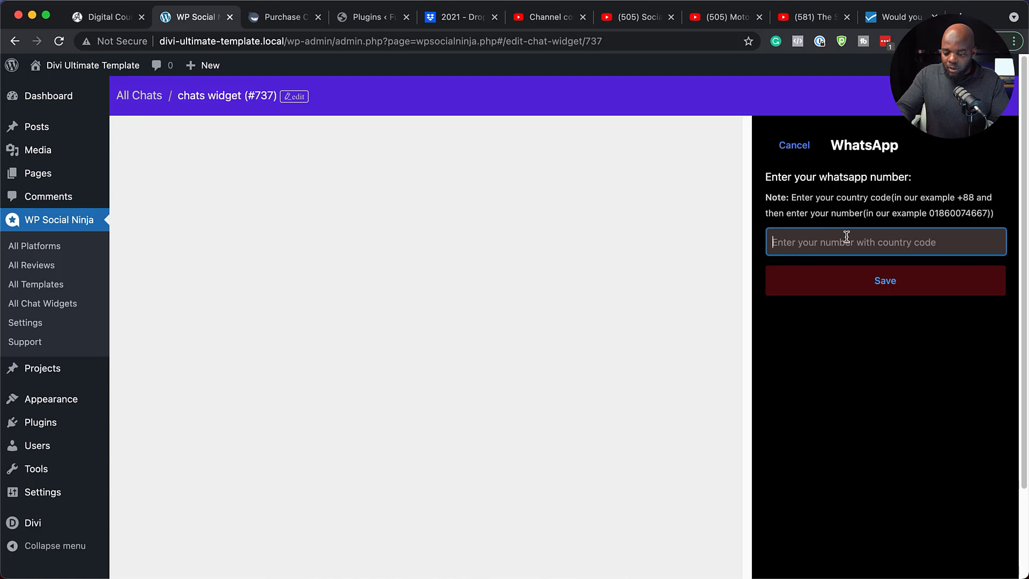
text(+44)
text(7)
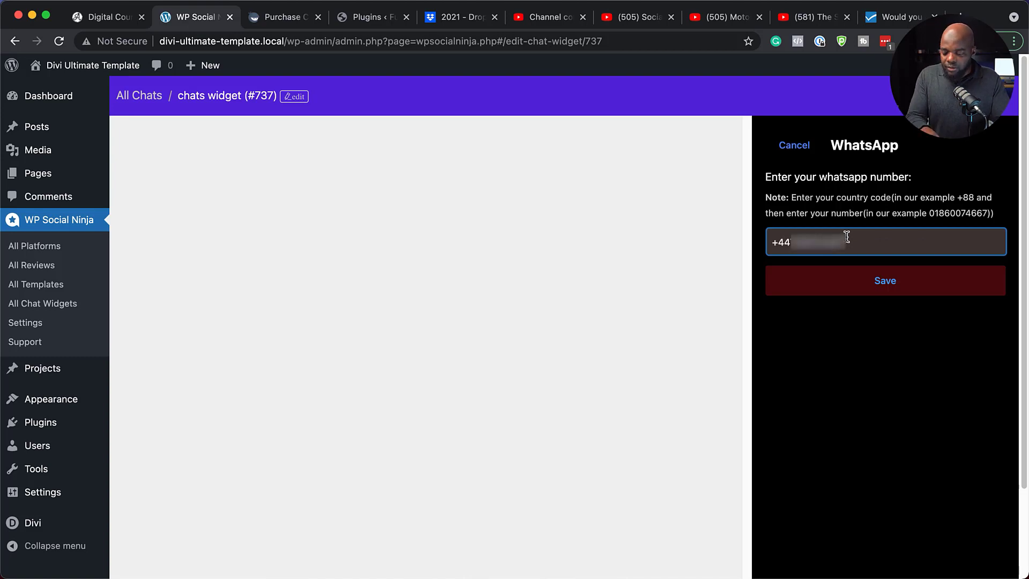
click(899, 281)
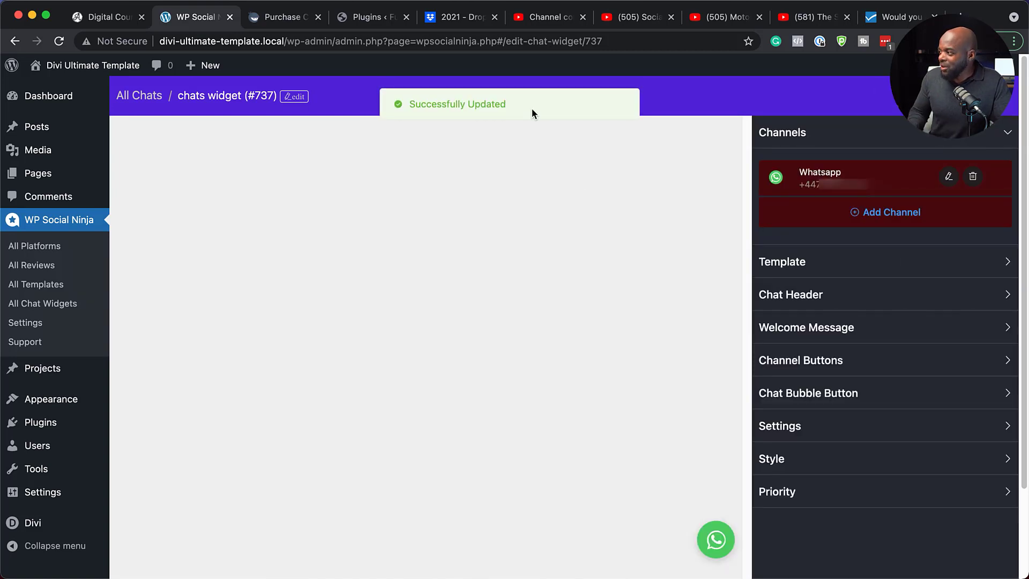
- Try the Support, Feedback and Sale templates for the Chat Box layout and switch back to General
click(812, 266)
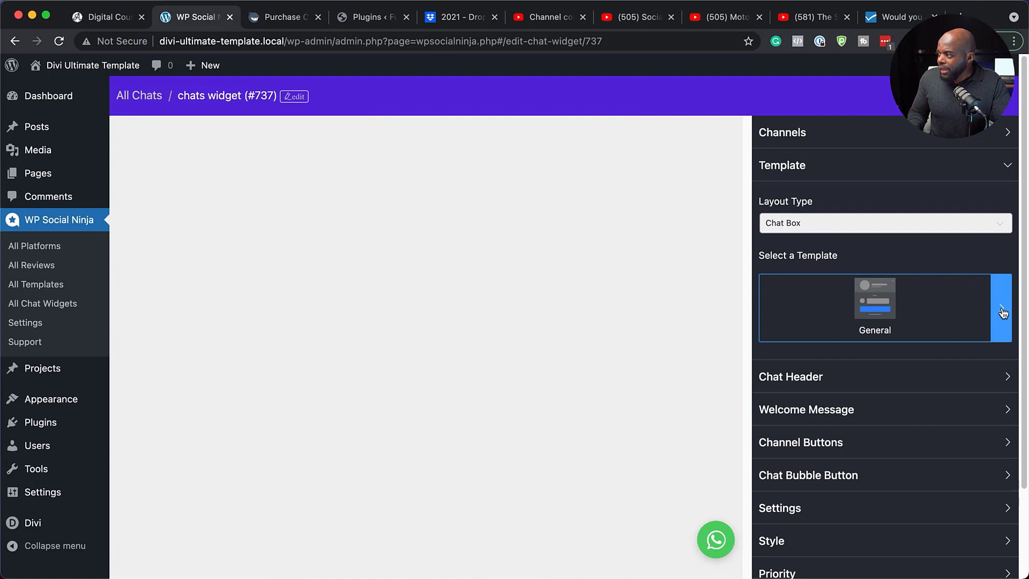
click(1002, 311)
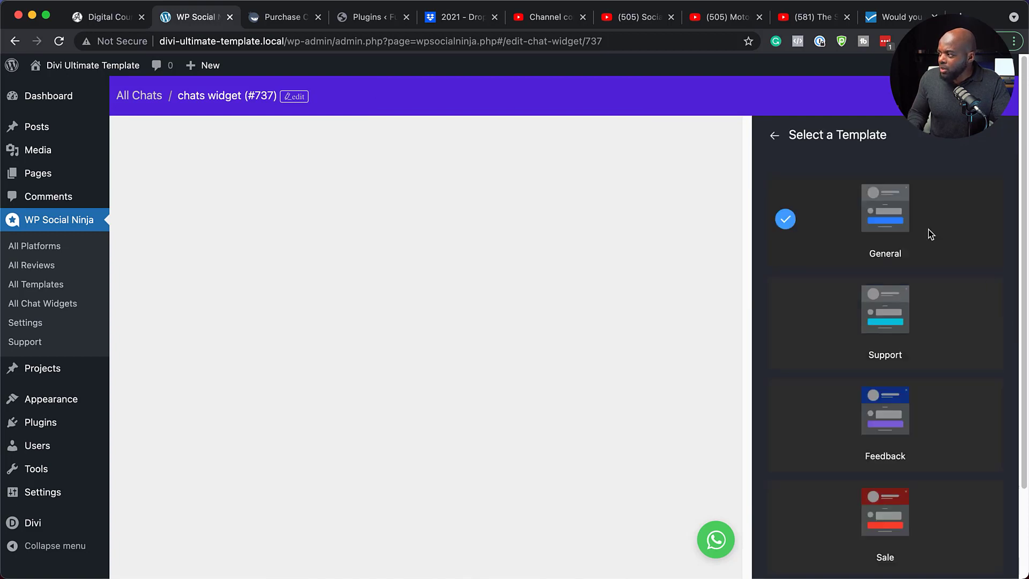
click(801, 328)
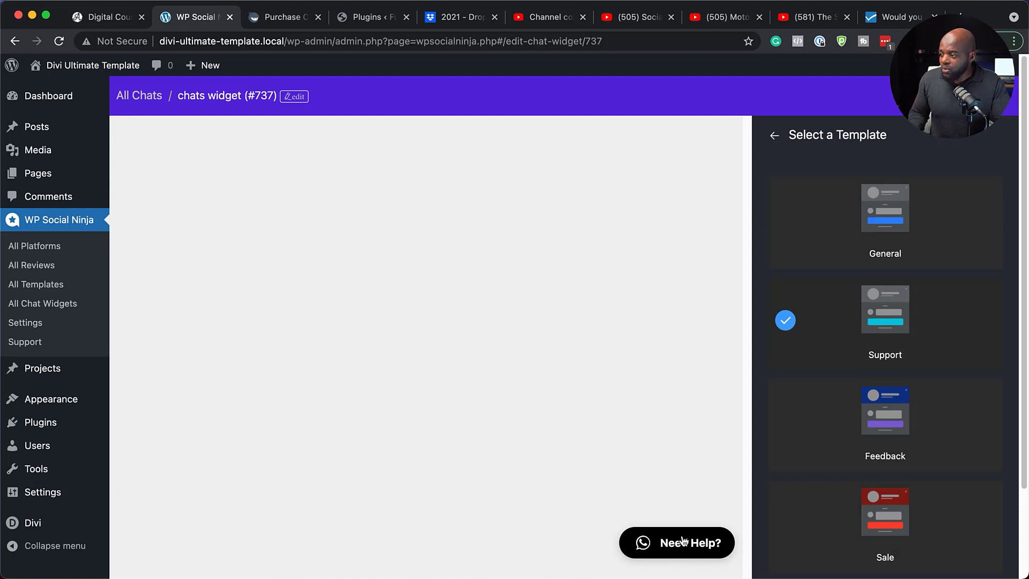
click(795, 424)
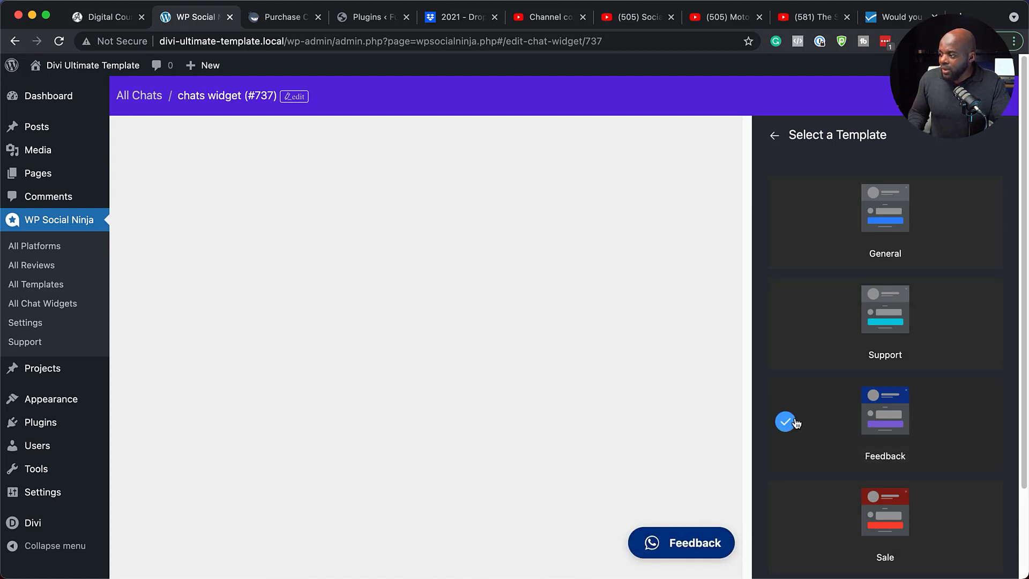
click(820, 524)
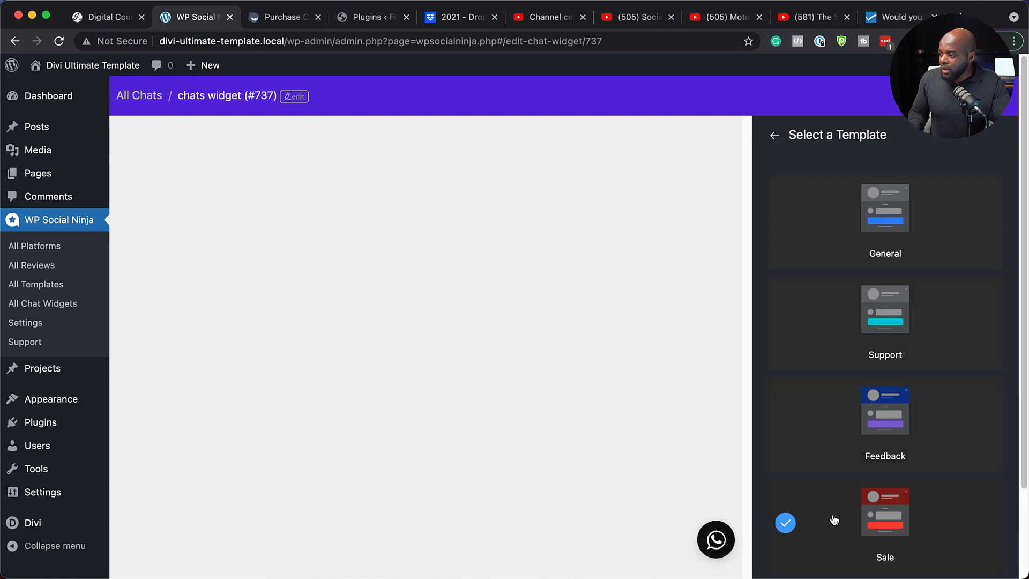
scroll(834, 520, down, 2)
scroll(835, 521, down, 1)
scroll(825, 483, up, 5)
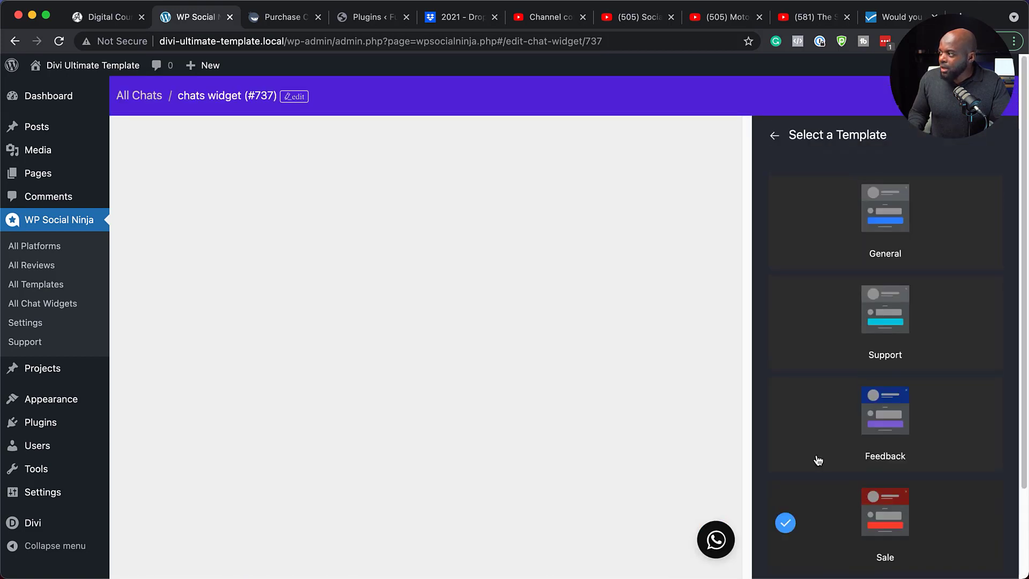
click(806, 210)
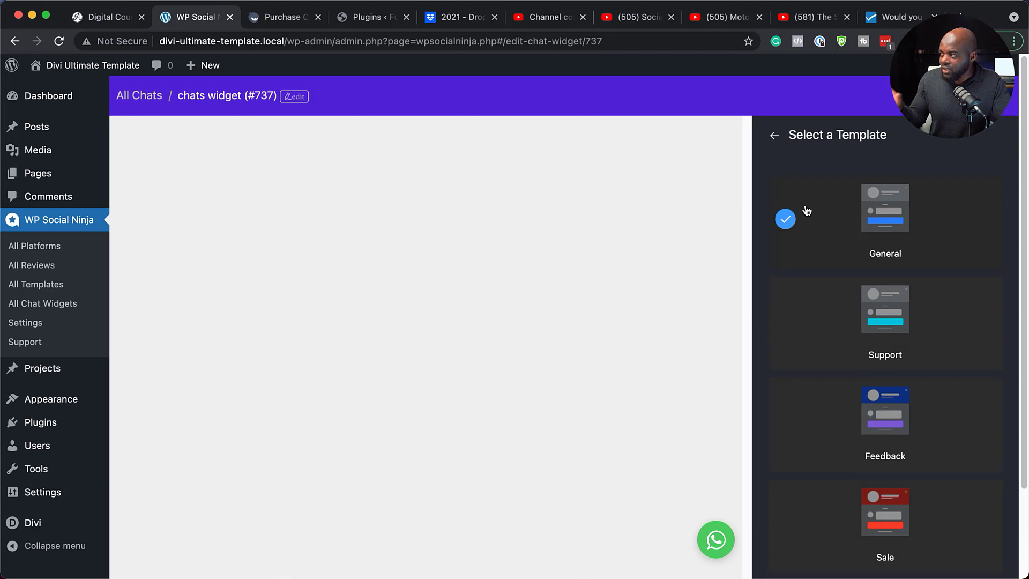
click(775, 135)
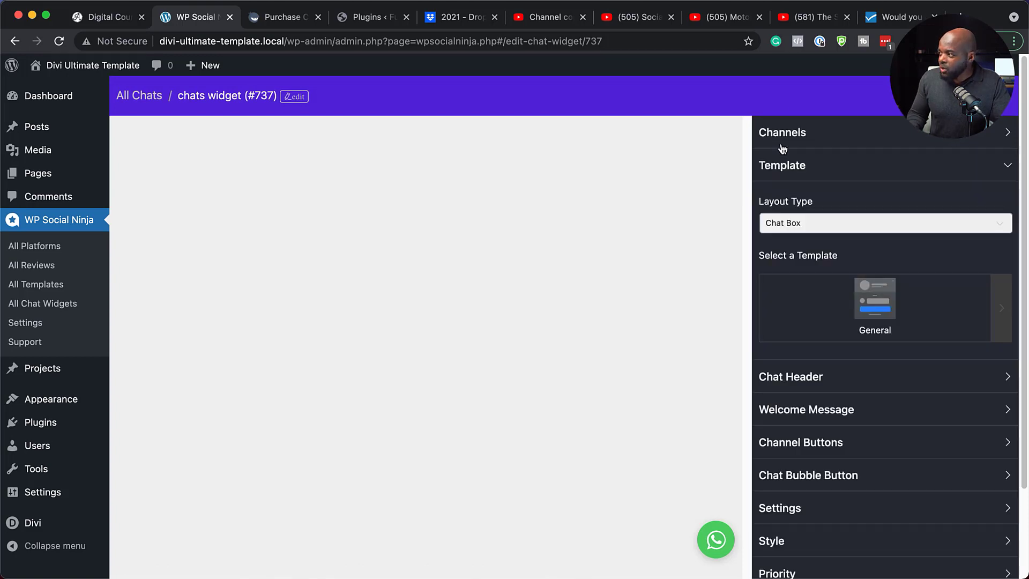
- Replace the chat header's profile name with the site owner's name and use passprt-size-me.jpg as the profile picture
click(791, 377)
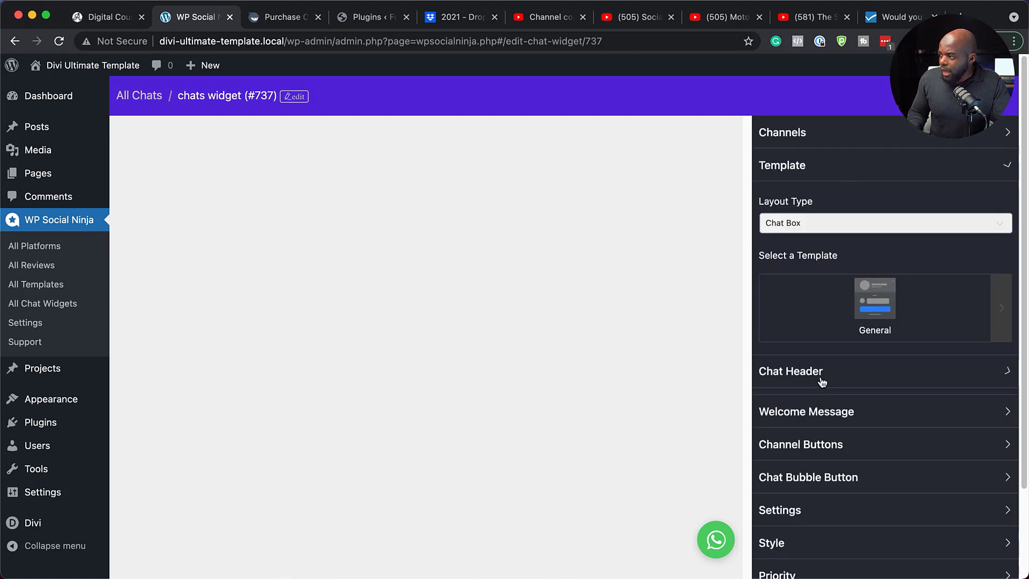
triple_click(834, 256)
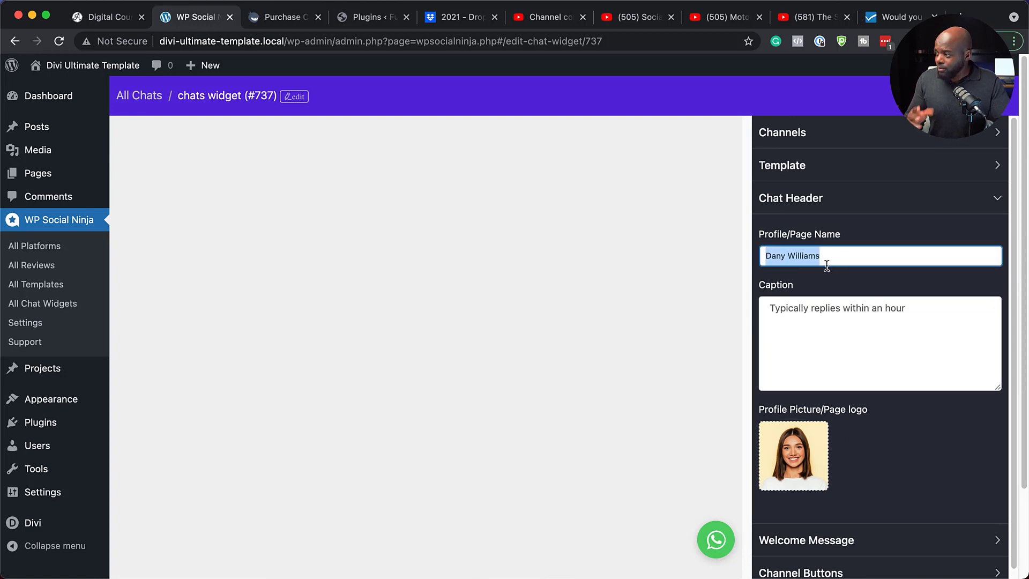
text(Mak)
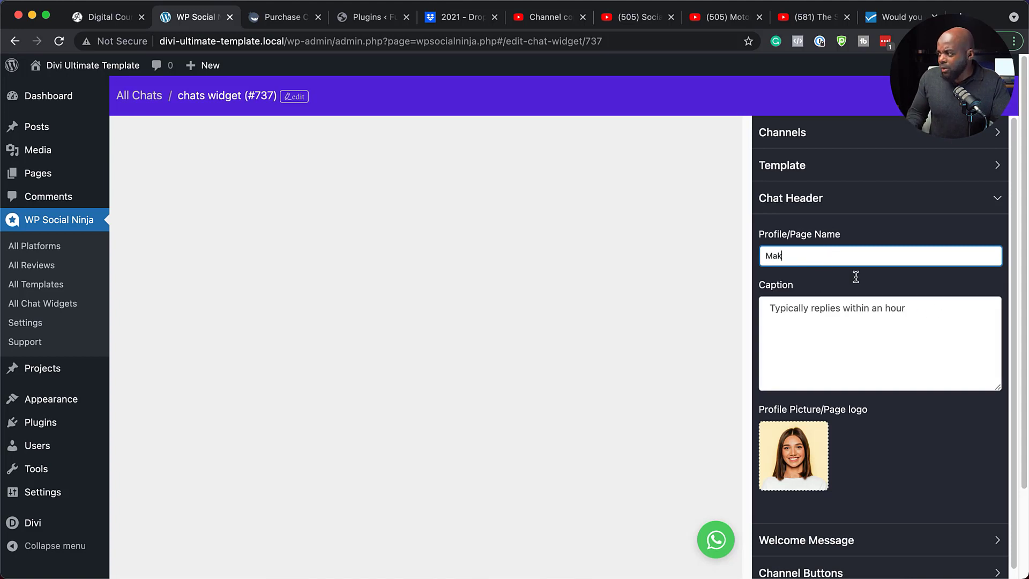
click(802, 460)
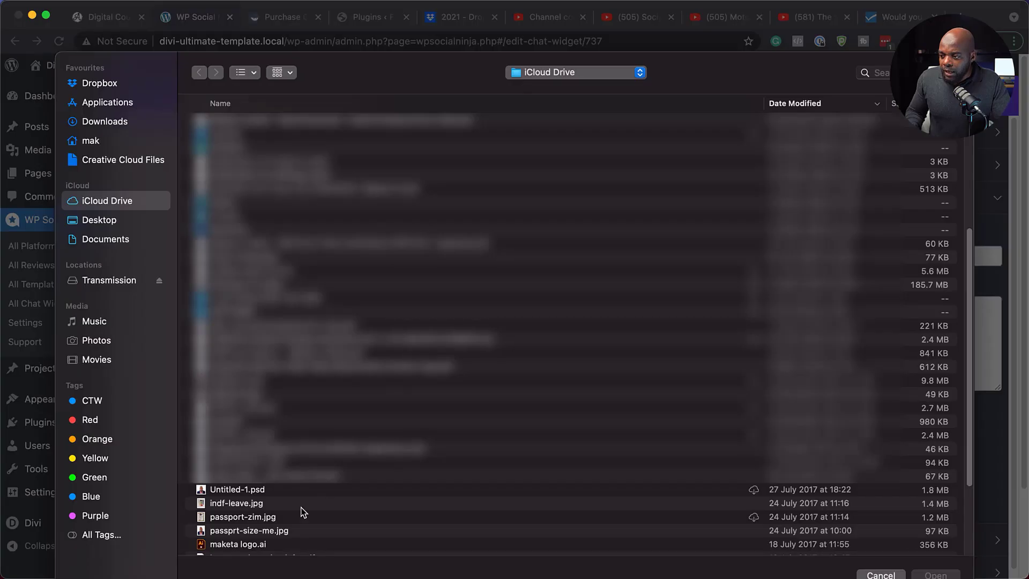
double_click(275, 533)
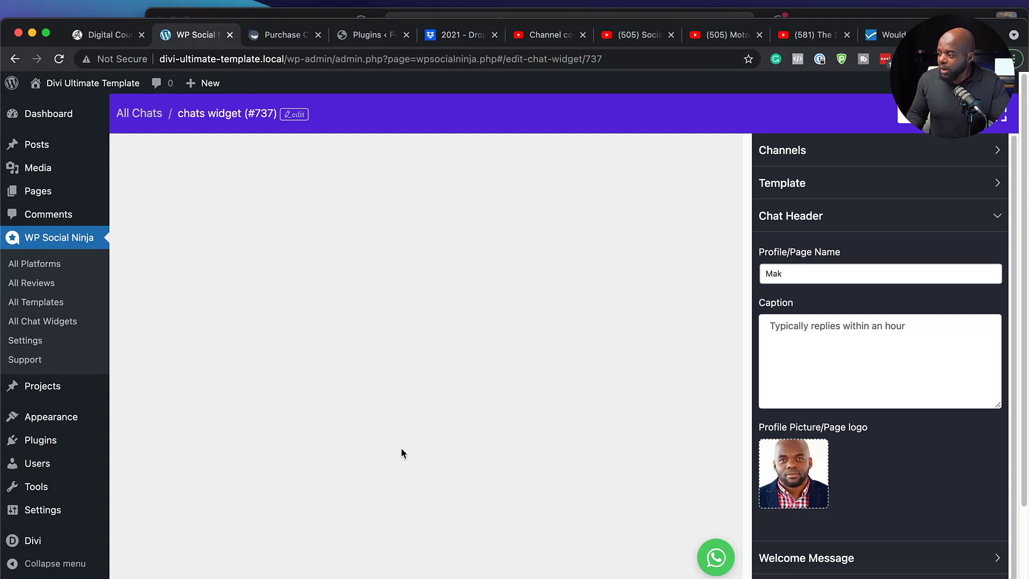
- Shorten the greeting in the welcome message to "How can I help you?" by removing the text before it
scroll(868, 491, down, 3)
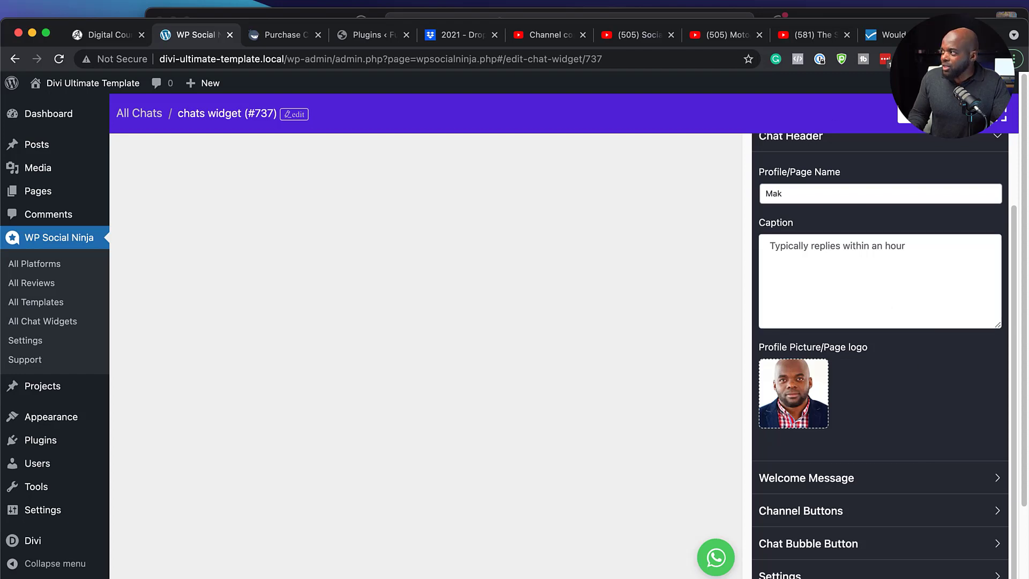
scroll(810, 372, down, 3)
click(809, 371)
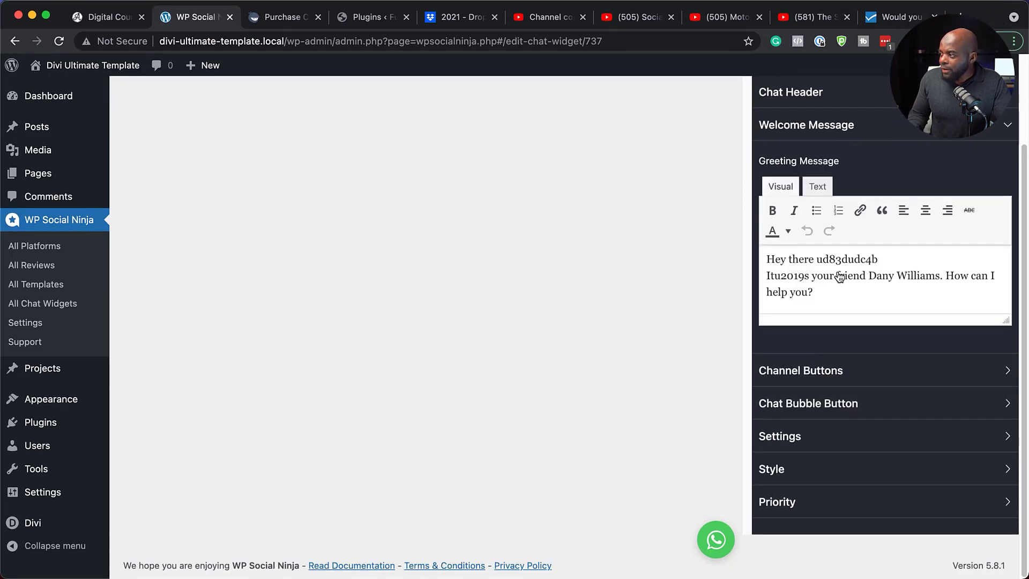
click(884, 259)
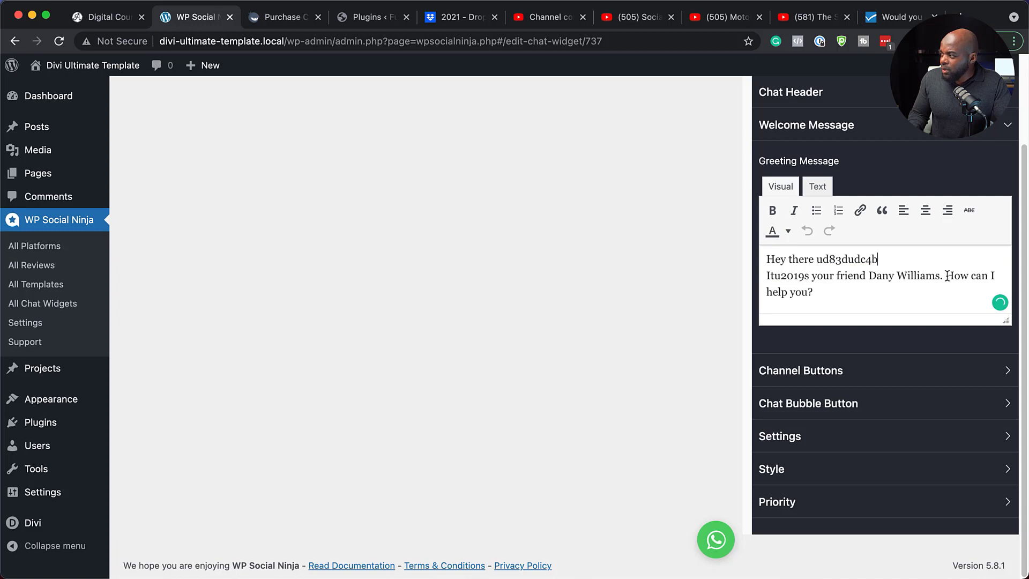
drag(944, 275, 742, 263)
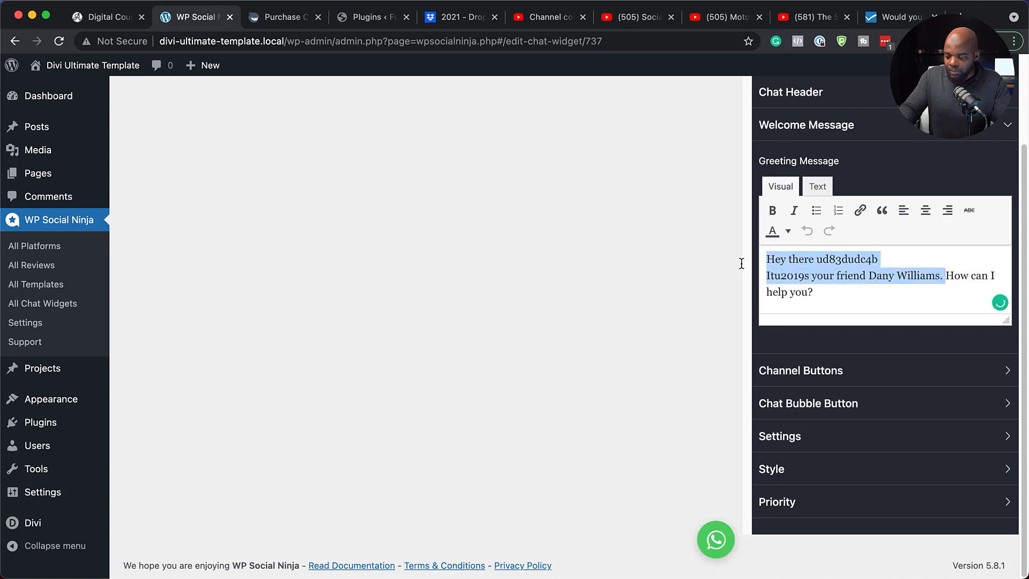
key(BackSpace)
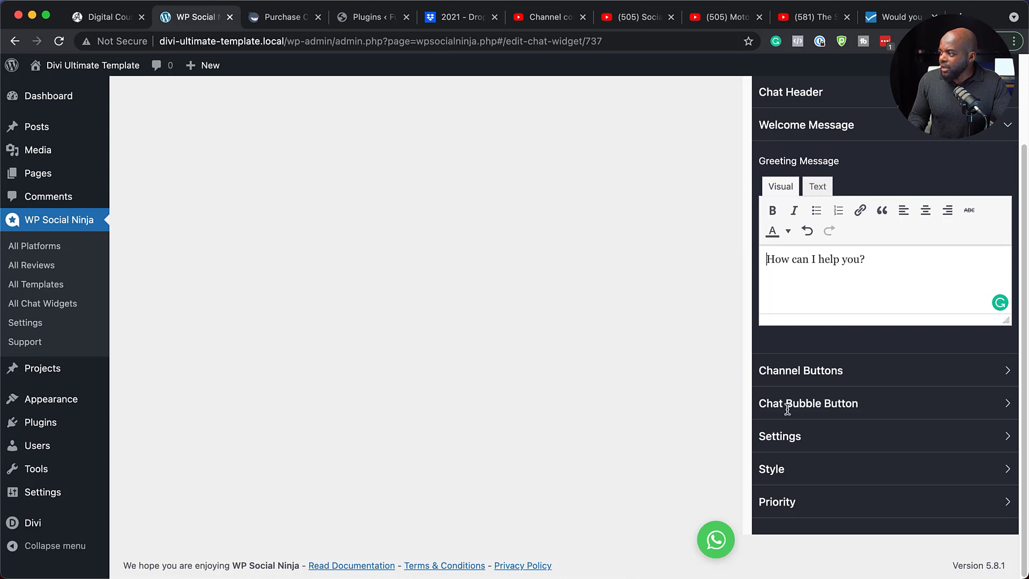
- Review the channel button options and set the chat bubble button's text to "WhatApp"
click(807, 371)
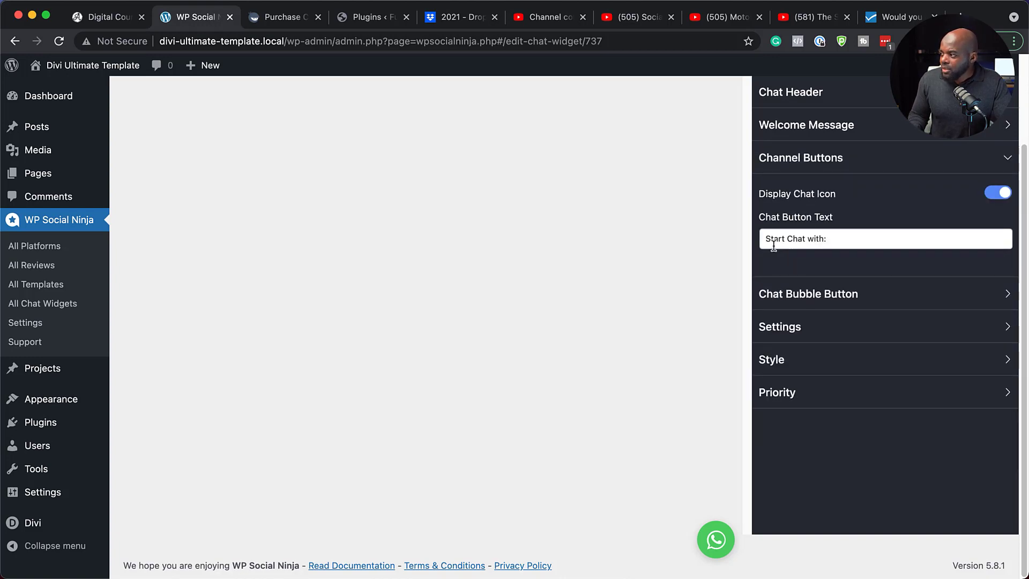
click(715, 538)
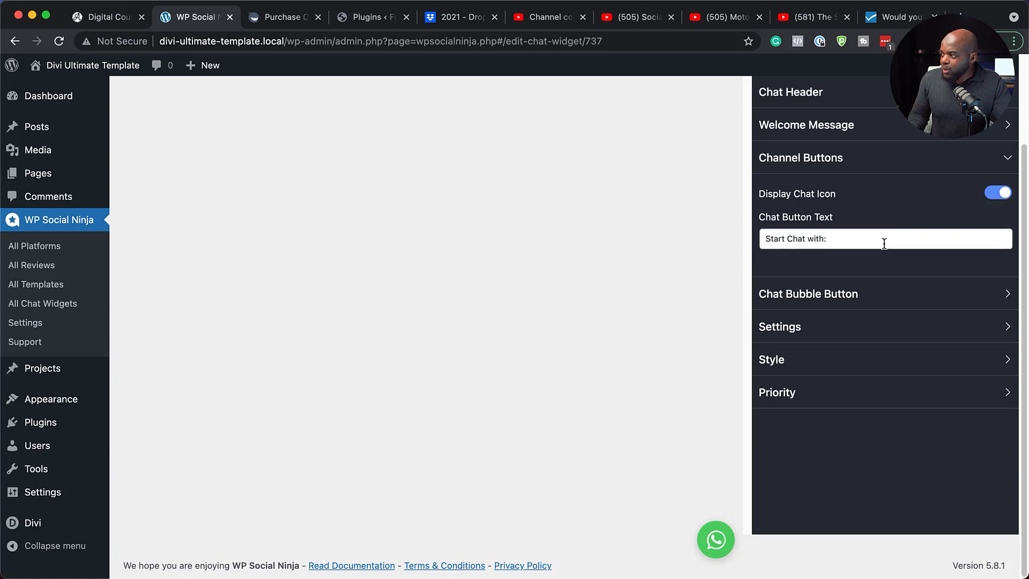
click(835, 296)
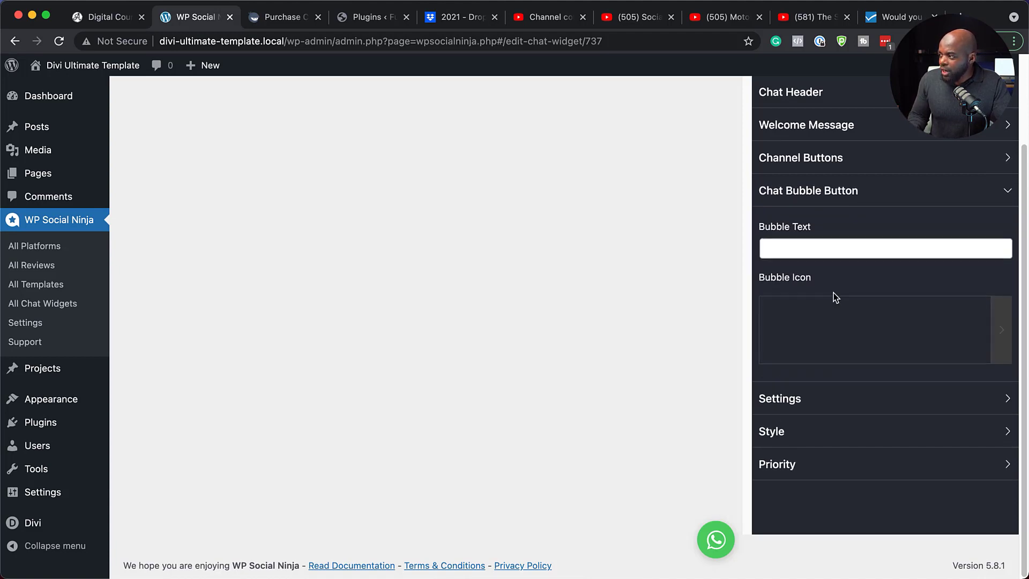
click(807, 248)
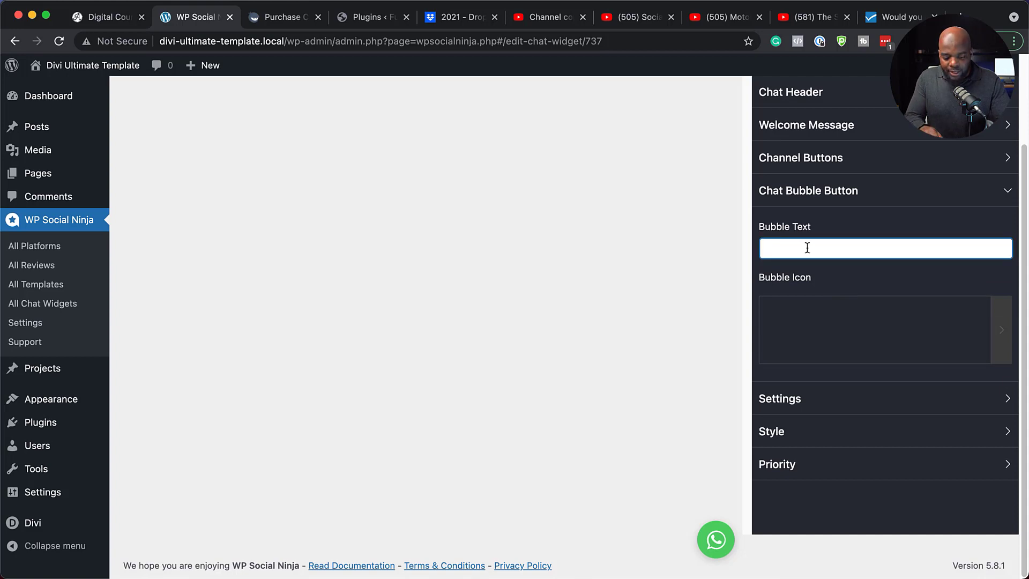
text(WhatApp)
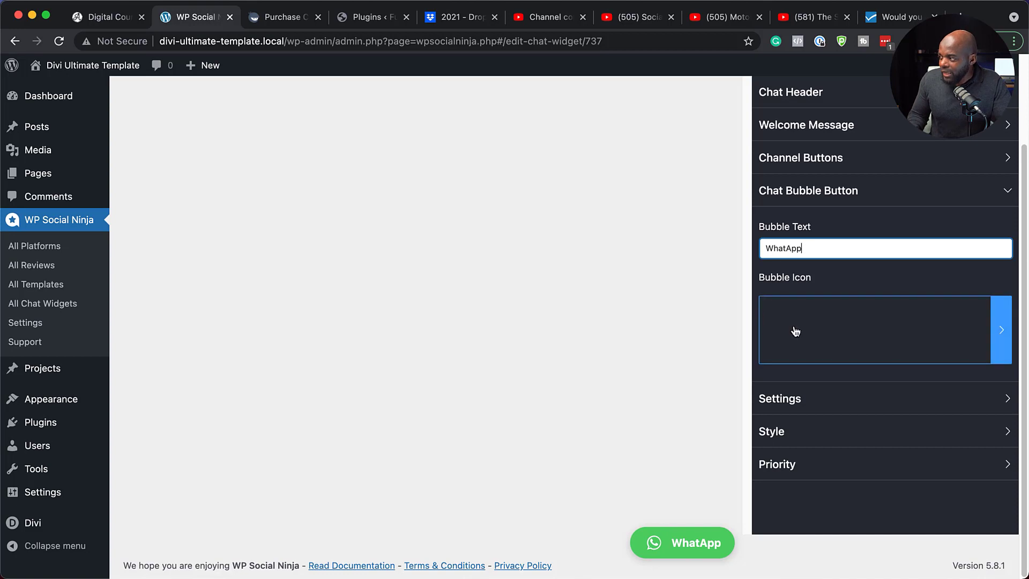
click(1005, 335)
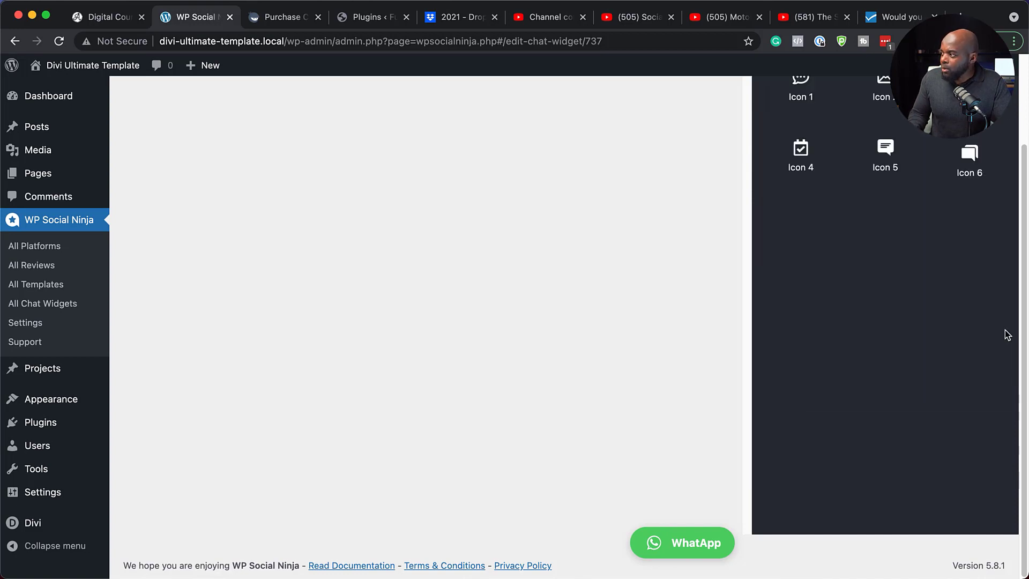
scroll(821, 311, up, 2)
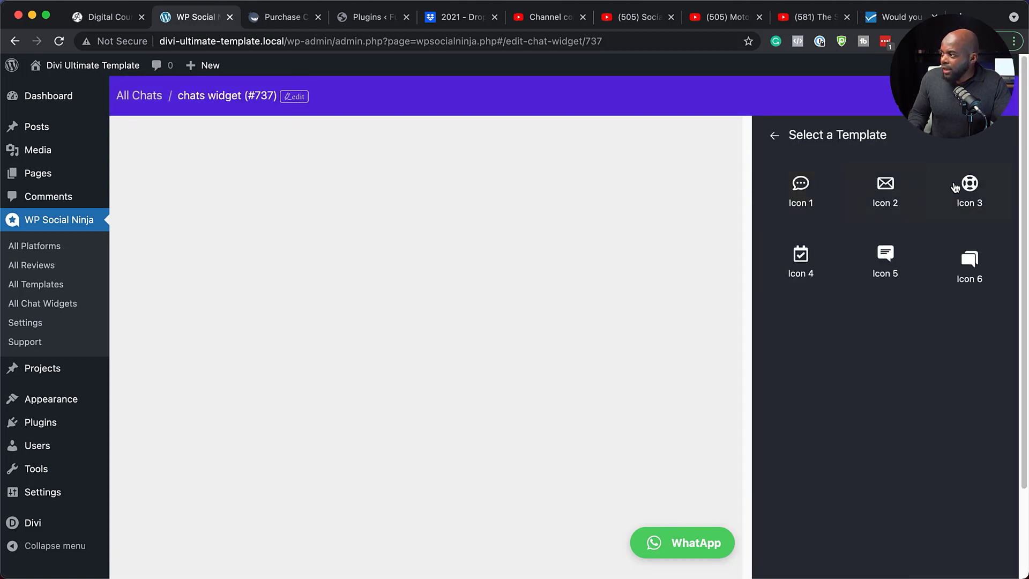
click(776, 135)
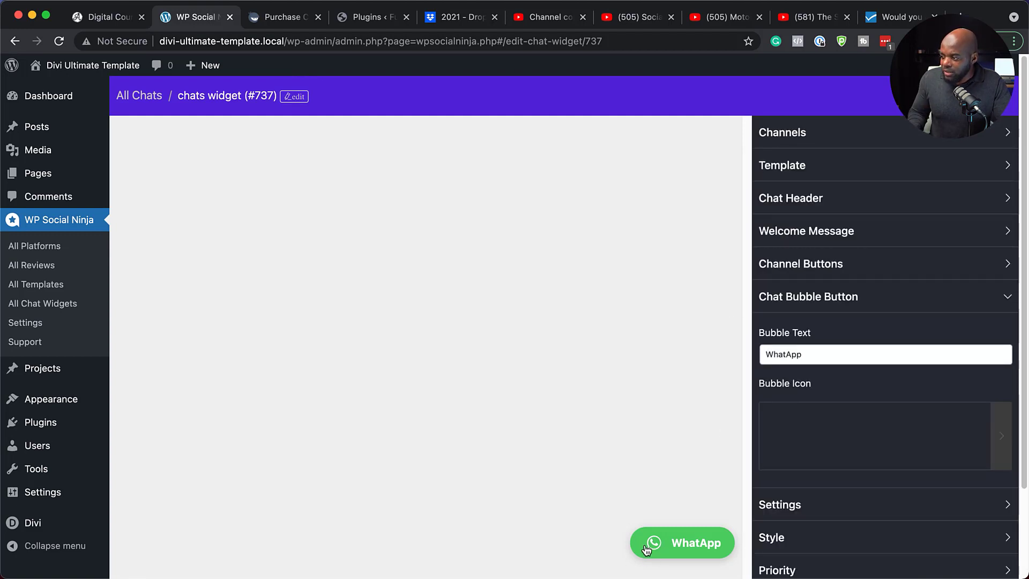
- Review the widget's settings for chat bubble position, pages to display the chat on, and display by post type
scroll(847, 489, down, 3)
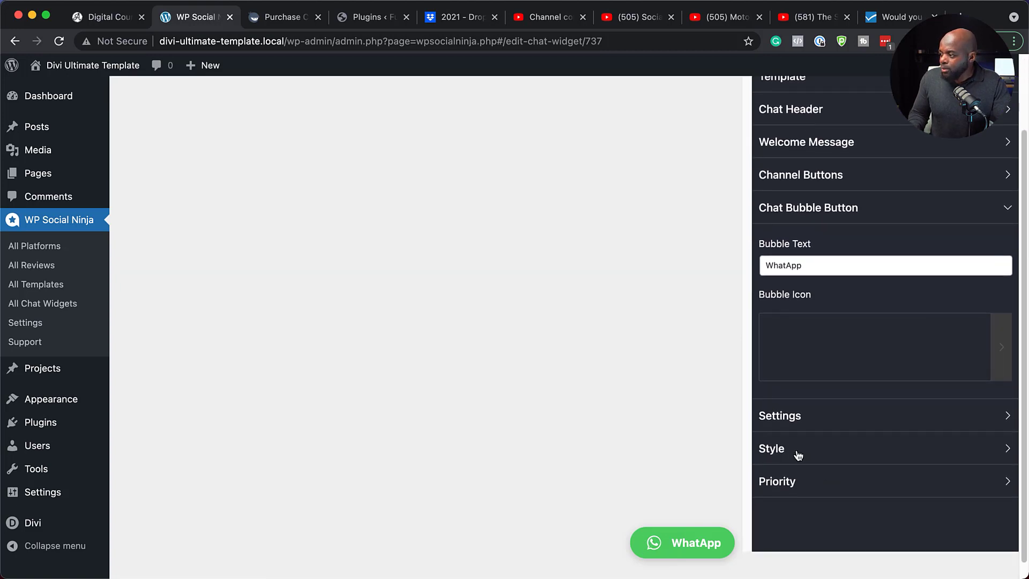
click(785, 416)
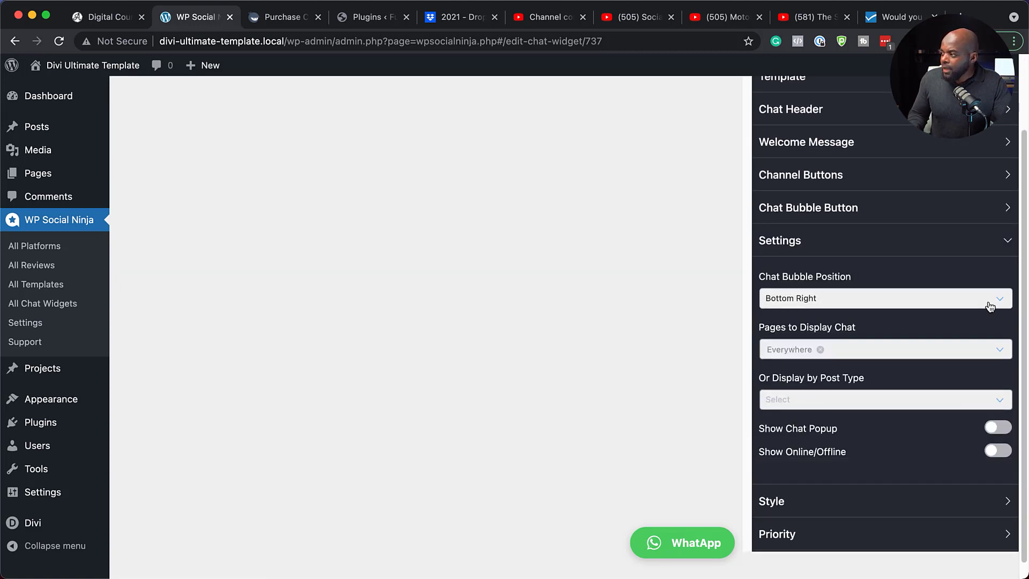
click(839, 301)
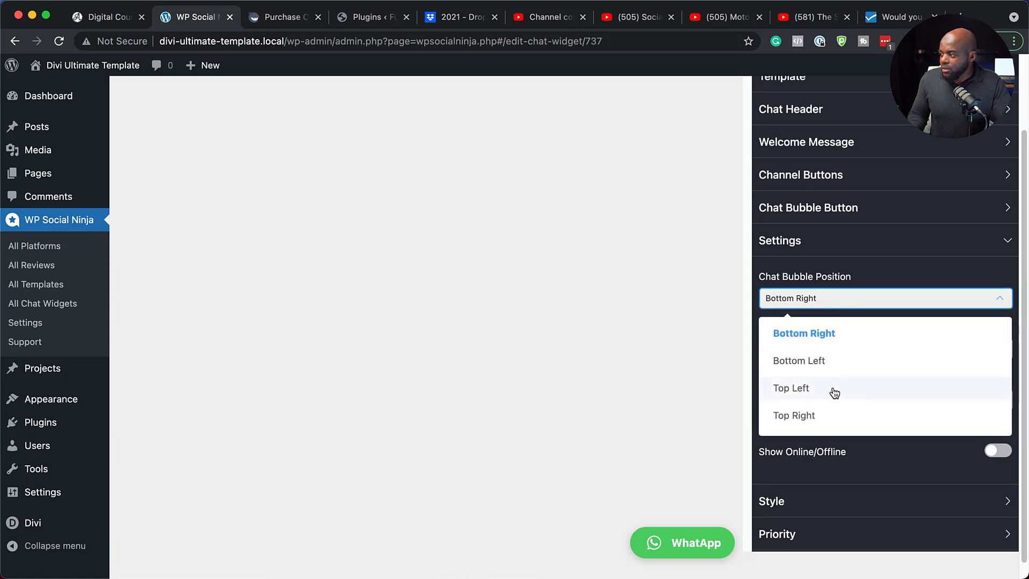
click(904, 275)
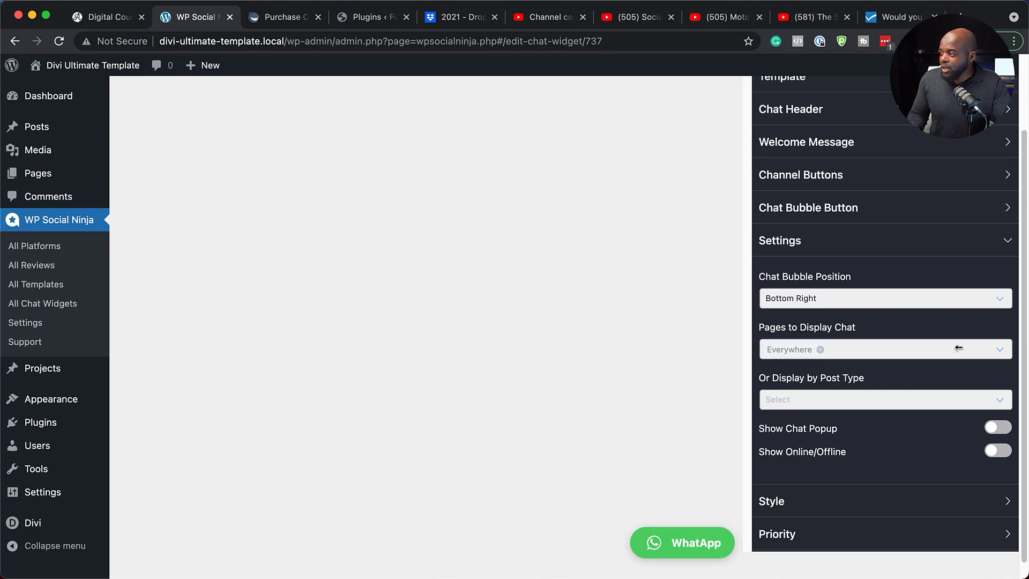
click(879, 352)
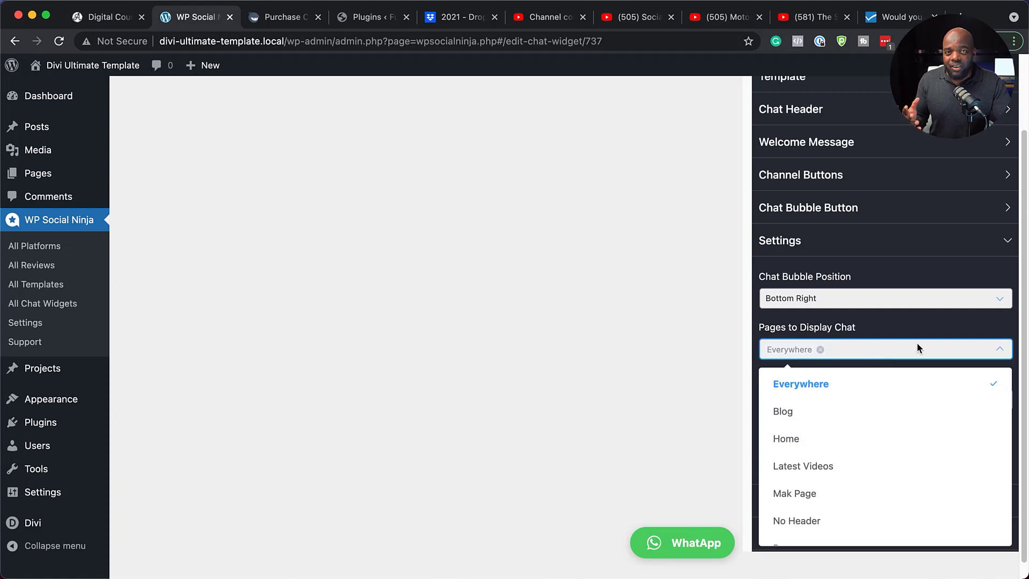
scroll(847, 419, down, 5)
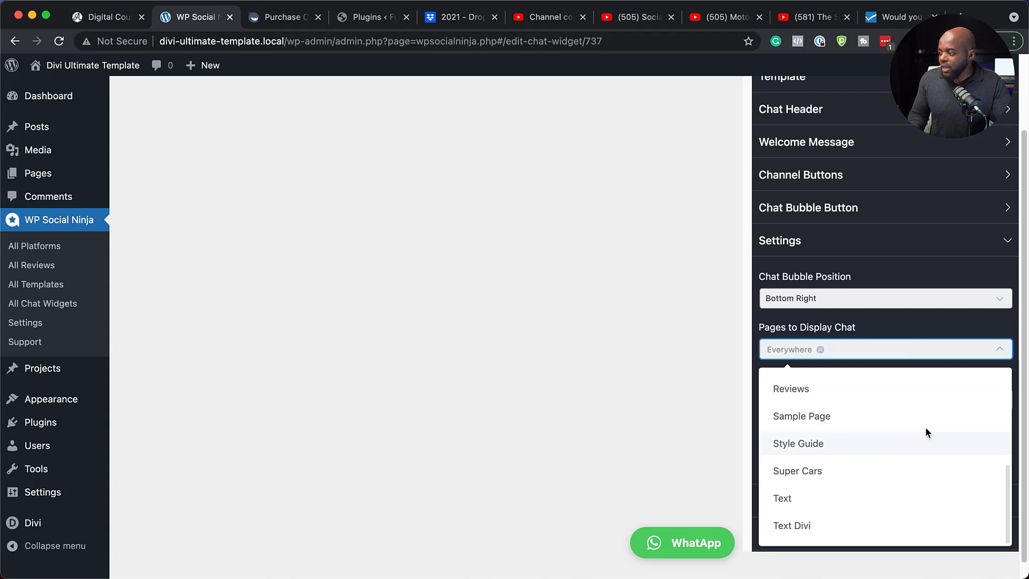
scroll(925, 427, up, 5)
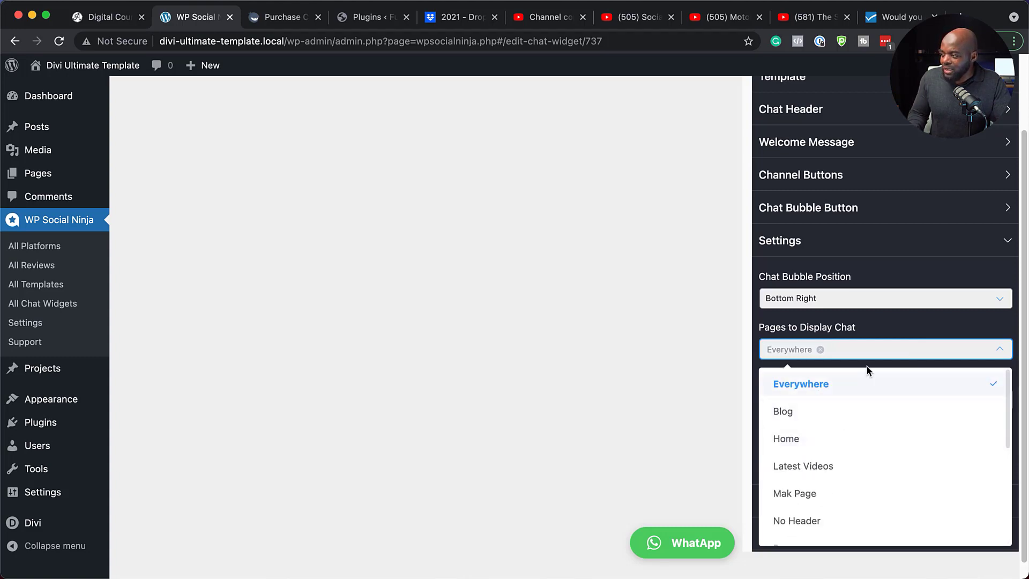
click(896, 326)
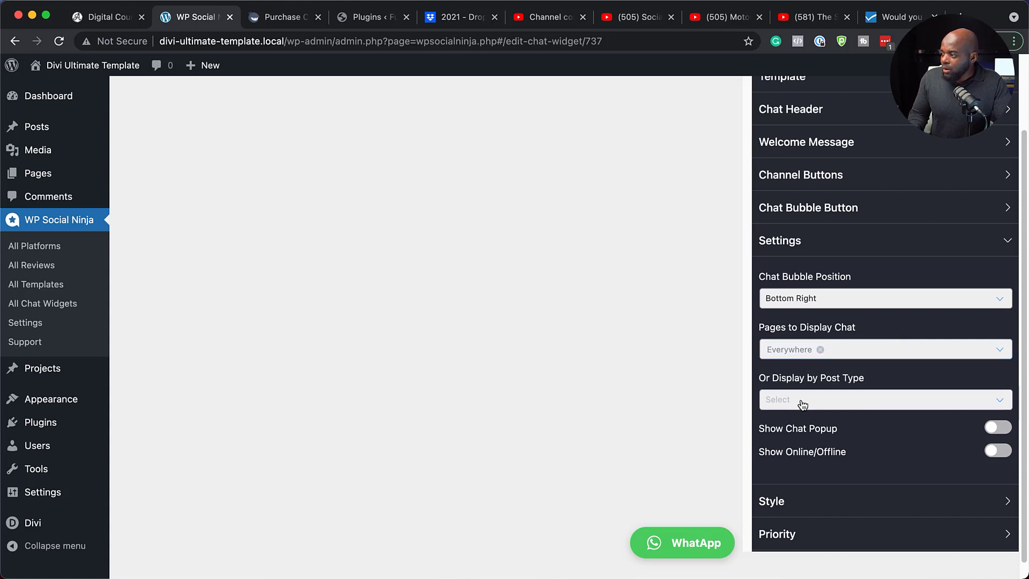
click(815, 403)
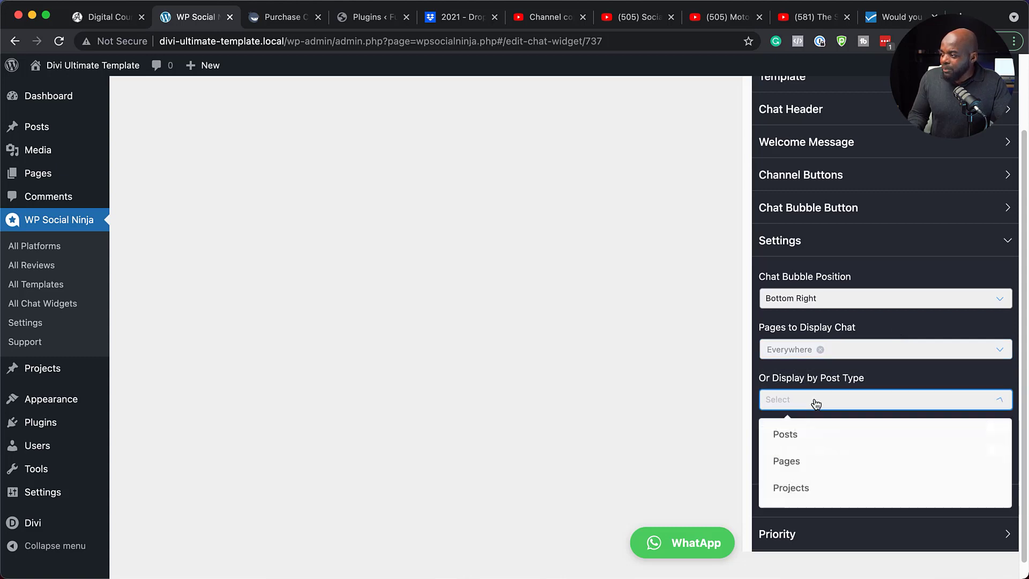
click(934, 393)
scroll(883, 461, down, 1)
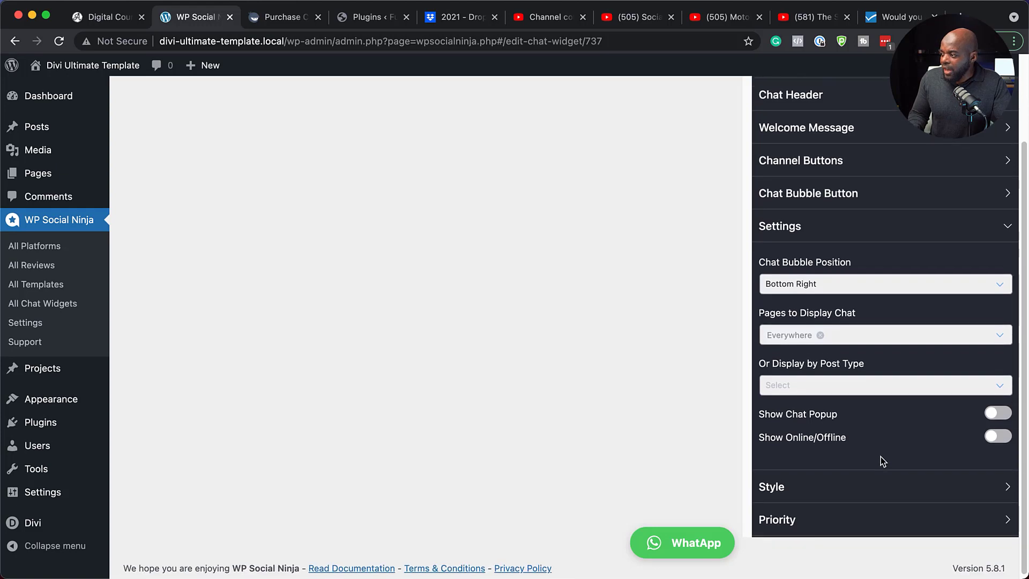
- Try the Show Chat Popup option, switch it back off, and preview the chat box from its bubble
click(1006, 411)
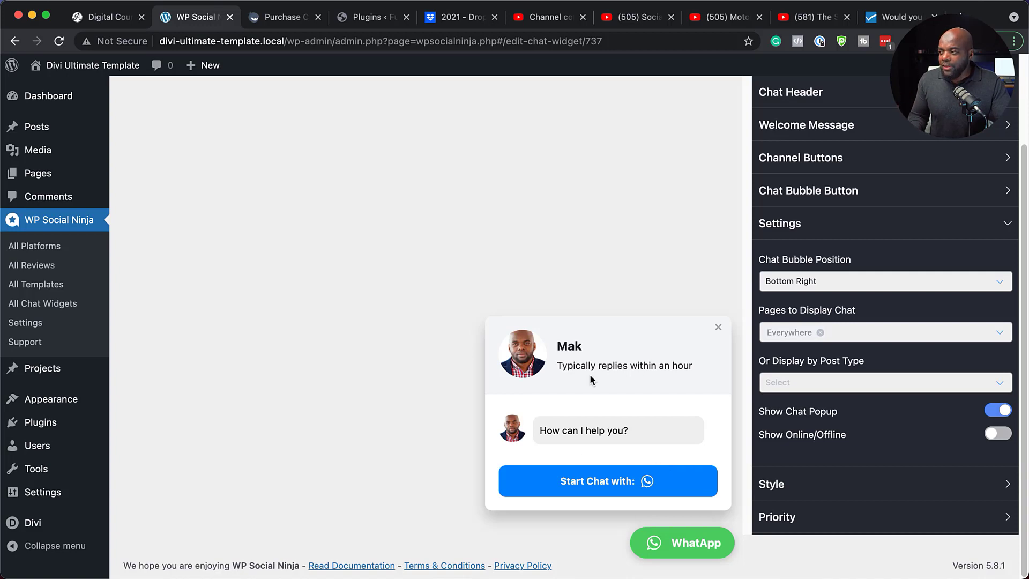
click(994, 411)
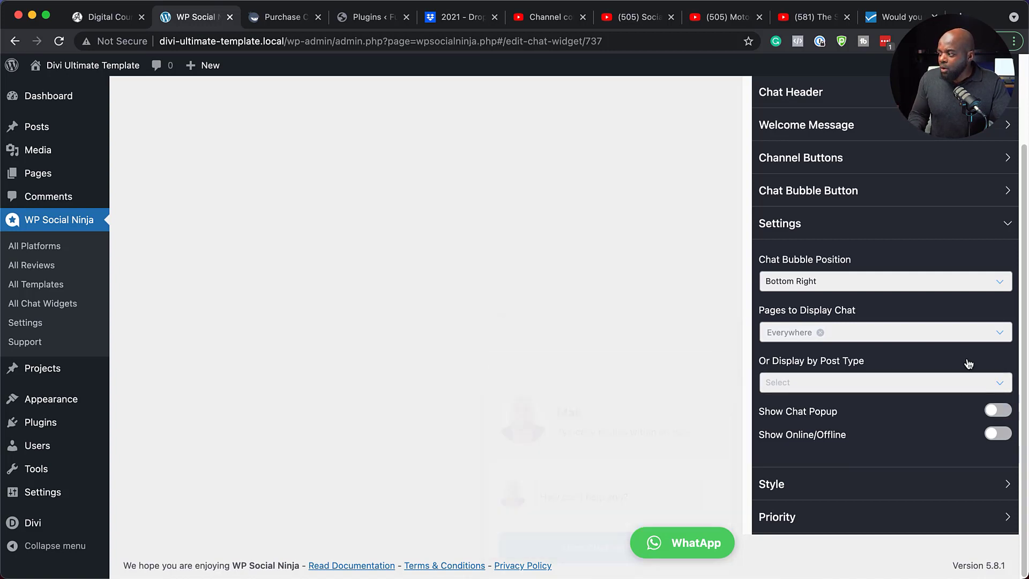
click(691, 547)
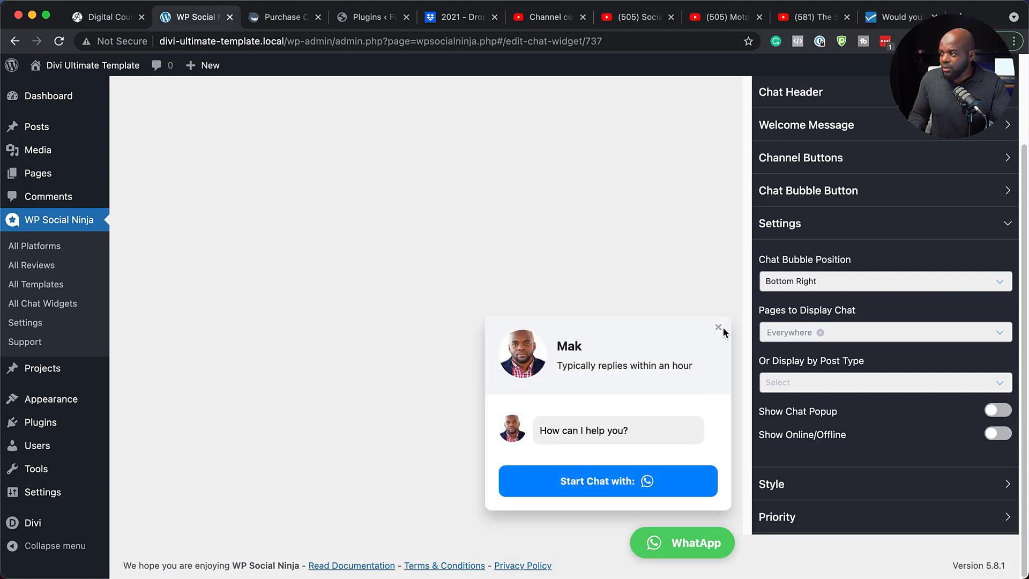
click(718, 327)
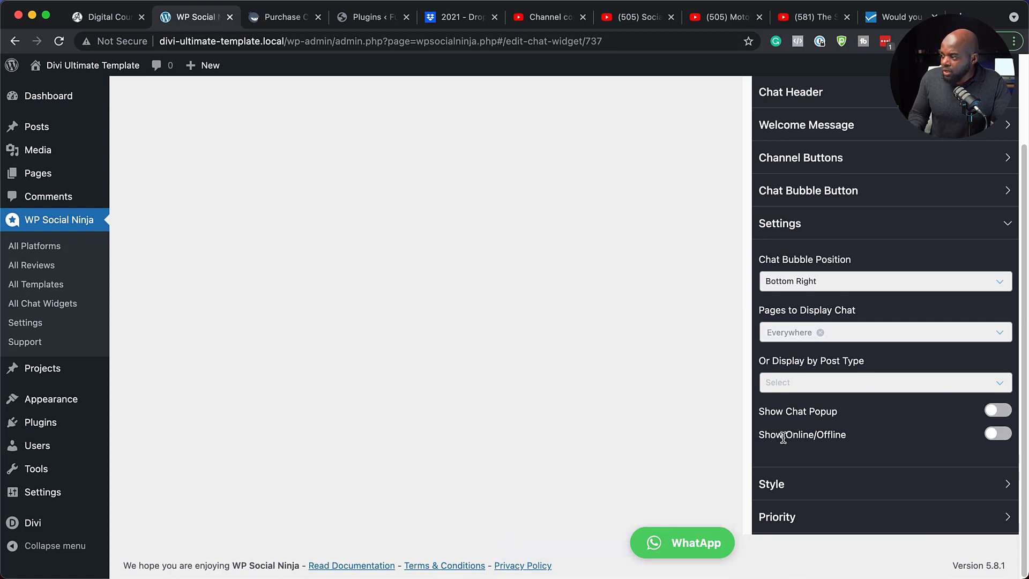
- Enable Show Online/Offline and limit the online days to Monday through Friday by excluding Saturday and Sunday
click(1004, 434)
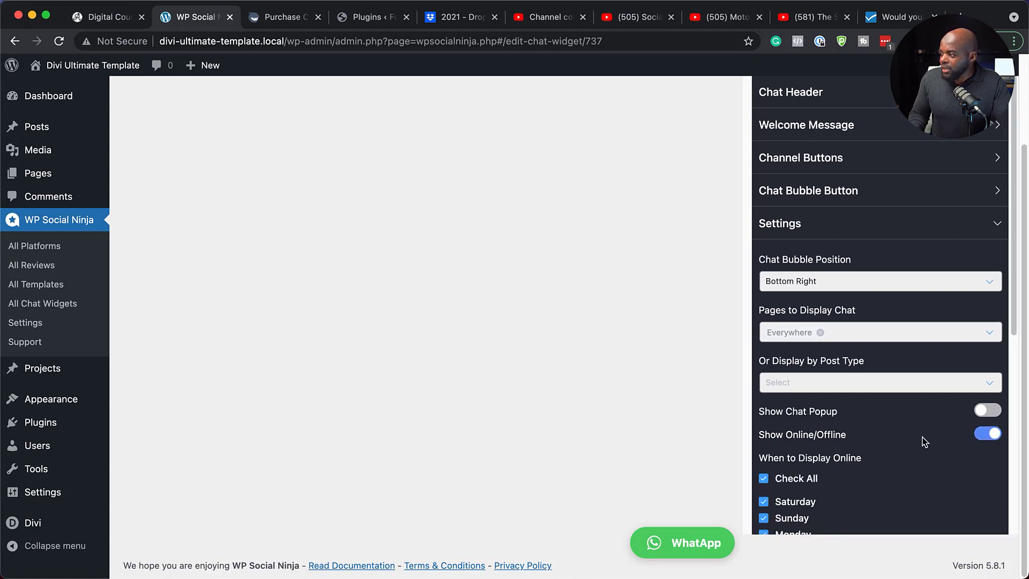
scroll(923, 434, down, 5)
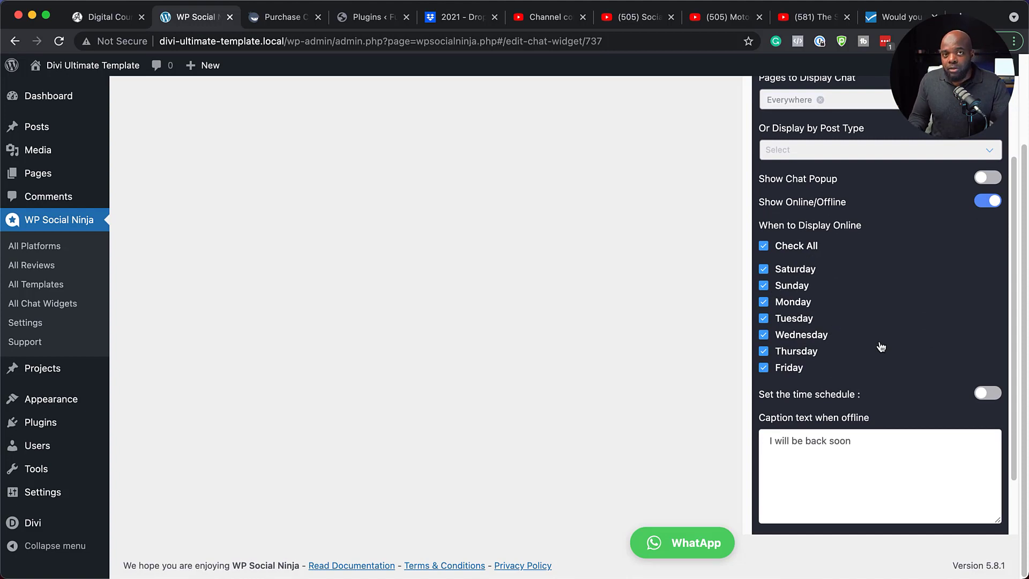
click(764, 286)
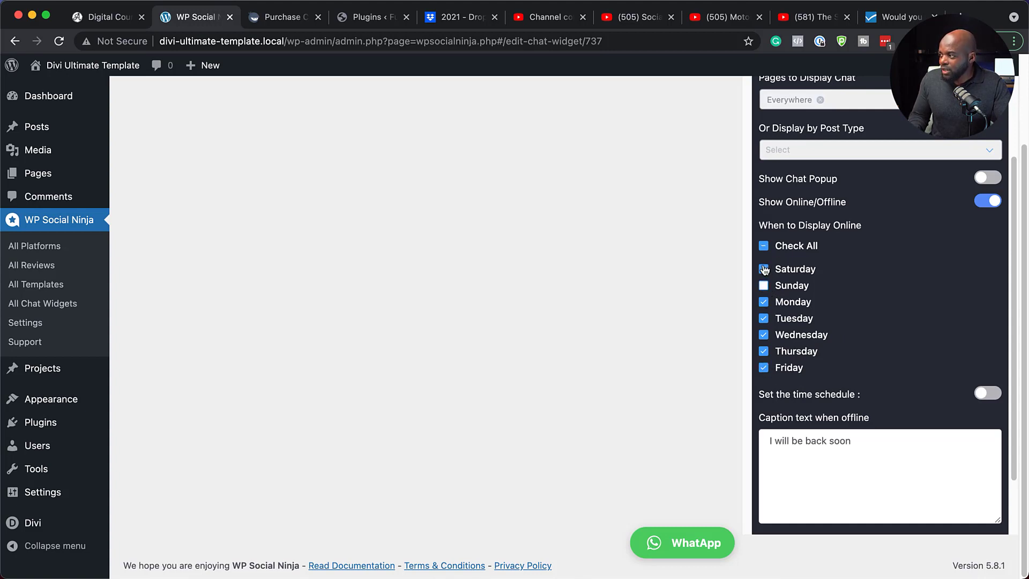
click(763, 269)
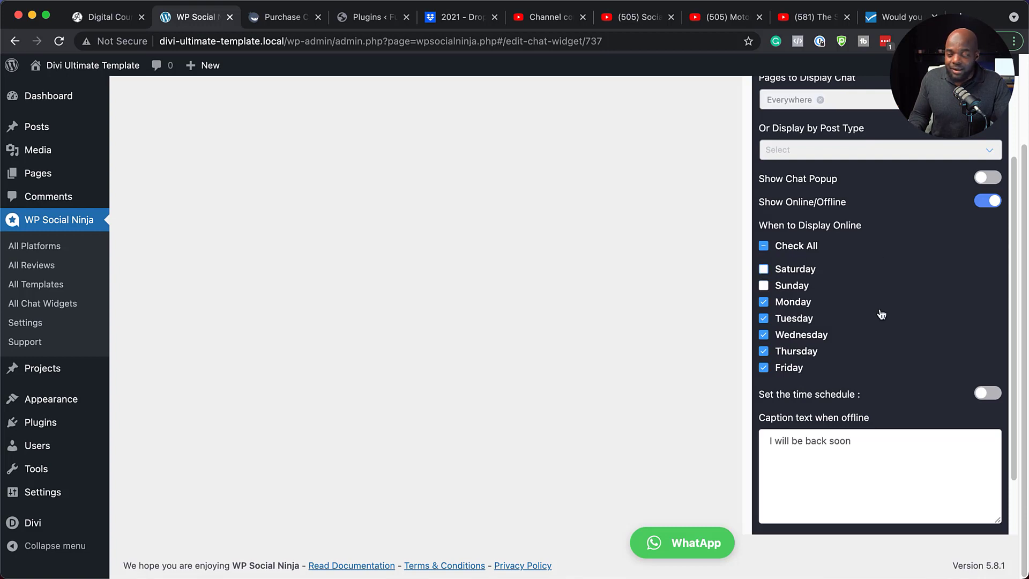
click(852, 442)
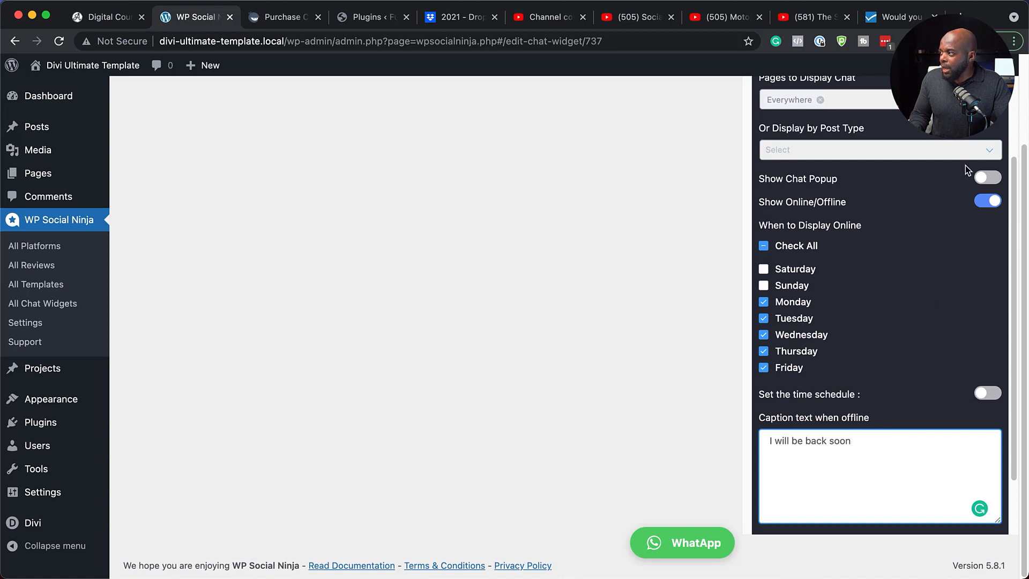
- With the chat box preview open, try red and darker blue shades for the header background and settle on light blue #6AAAEB
scroll(911, 321, down, 3)
click(813, 491)
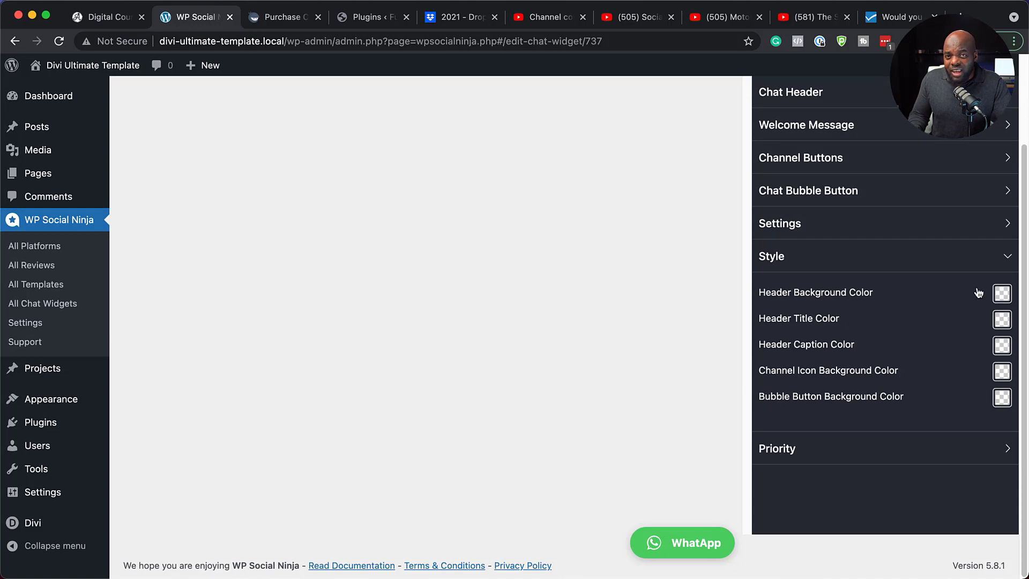
click(1001, 293)
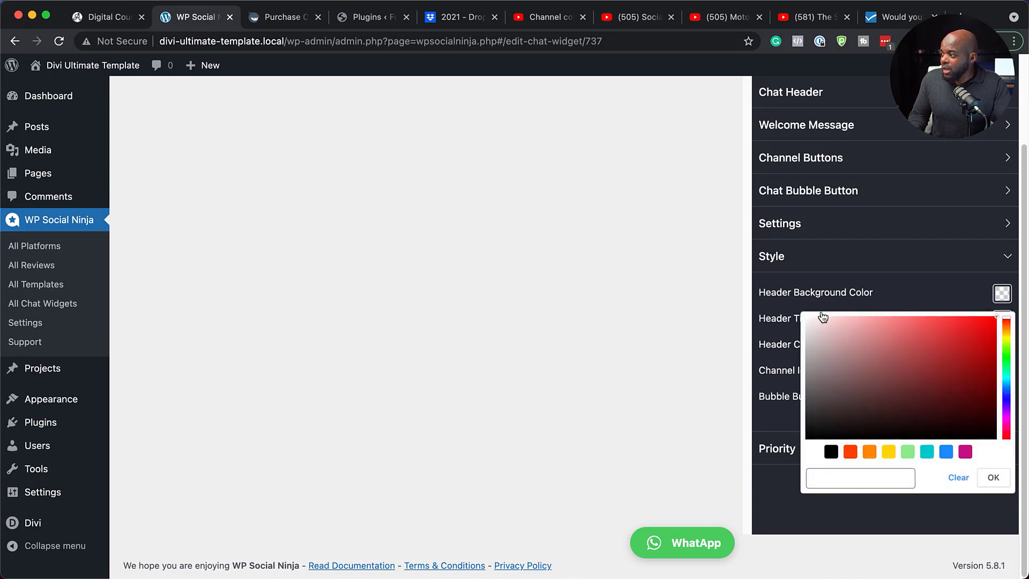
click(687, 536)
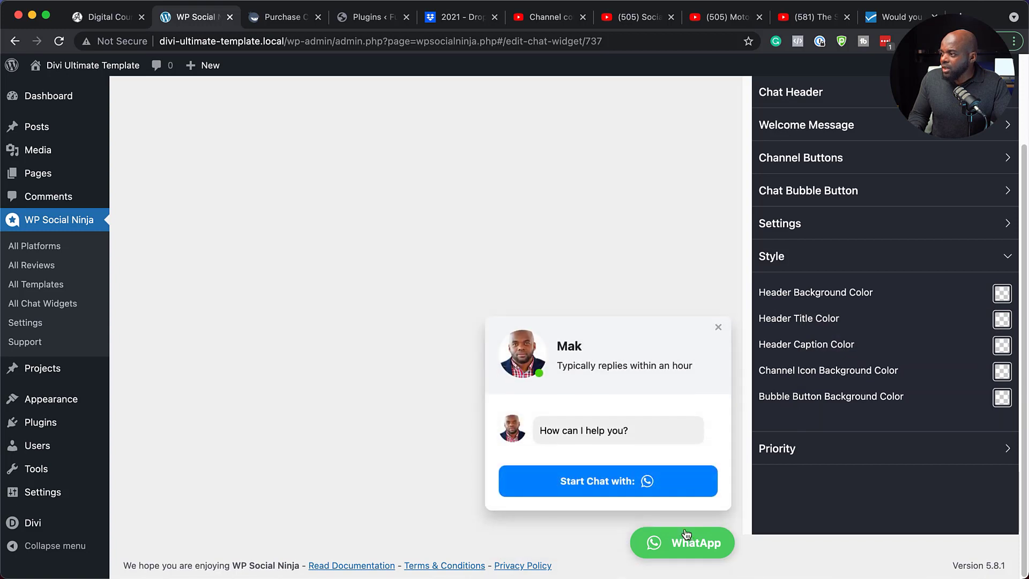
click(1003, 293)
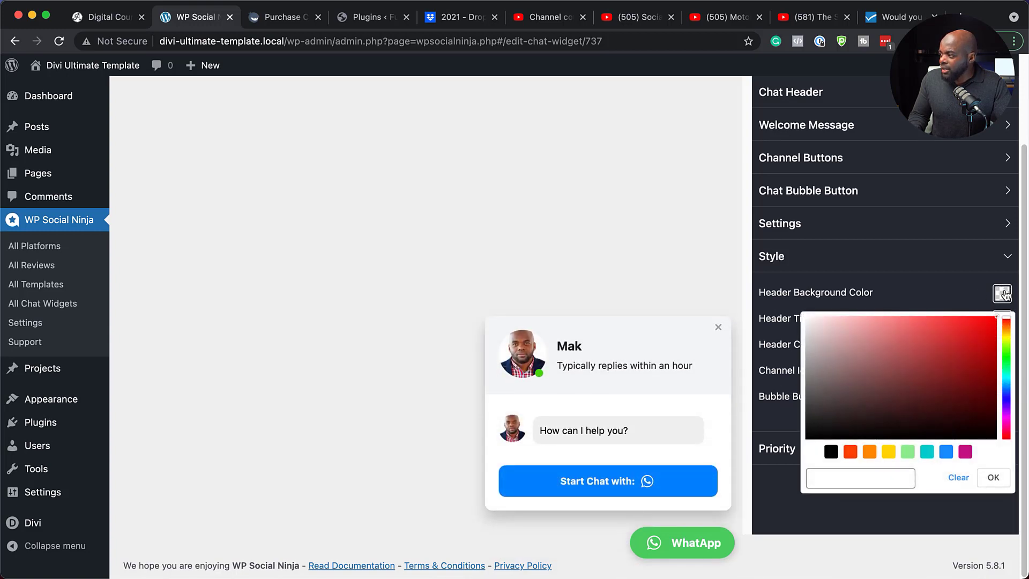
click(904, 372)
click(895, 339)
click(845, 342)
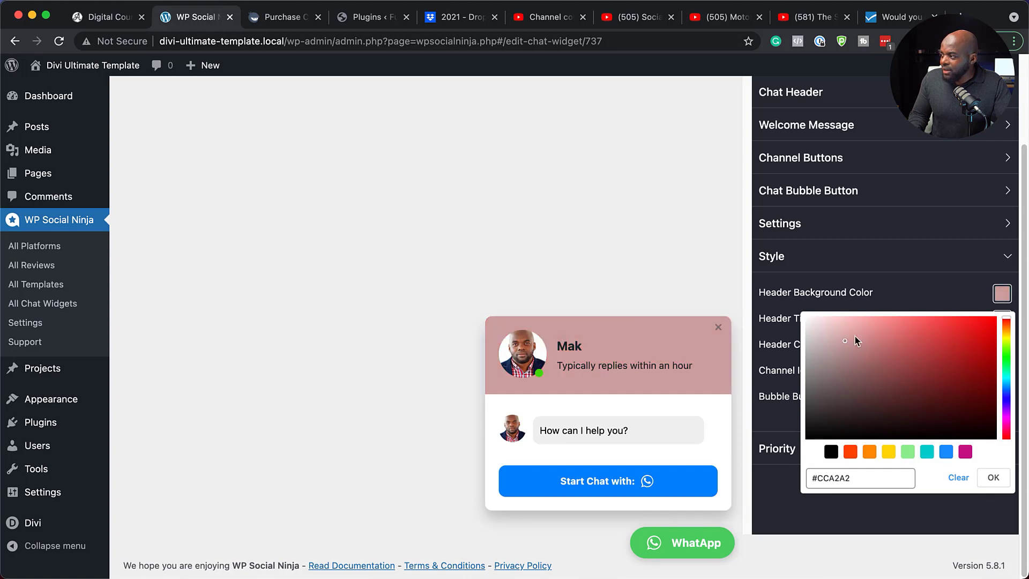
click(891, 335)
click(956, 338)
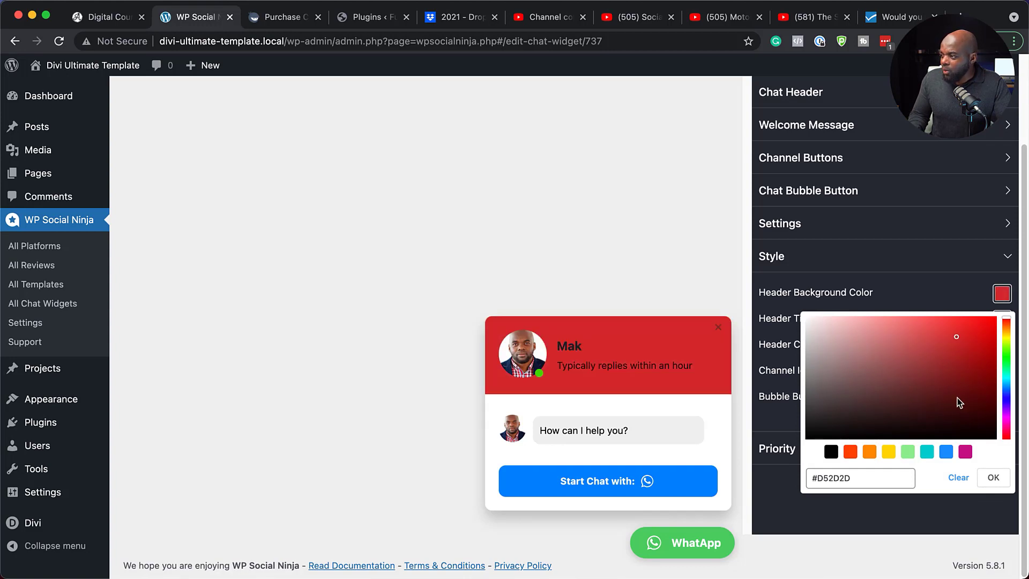
click(980, 345)
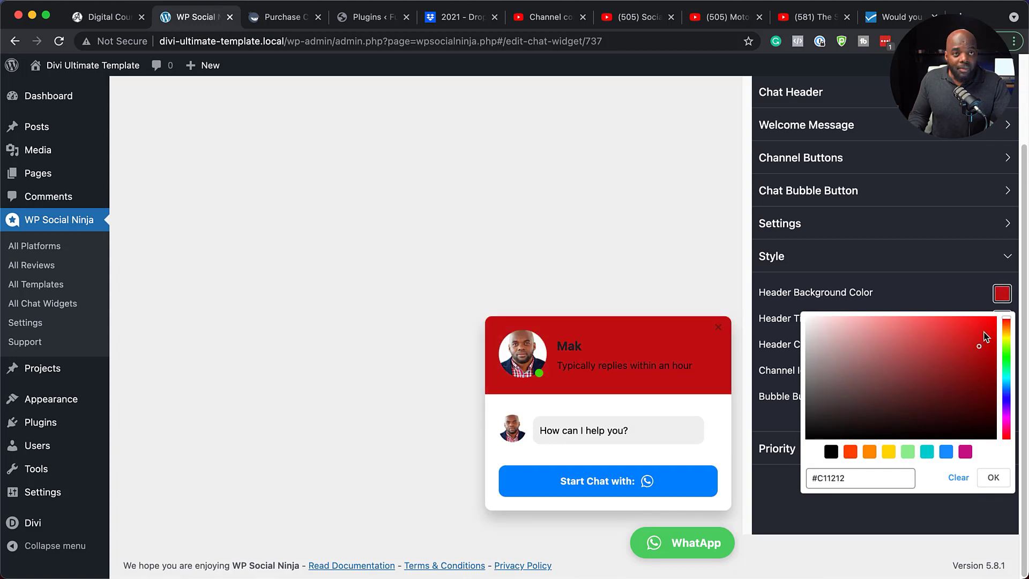
click(945, 454)
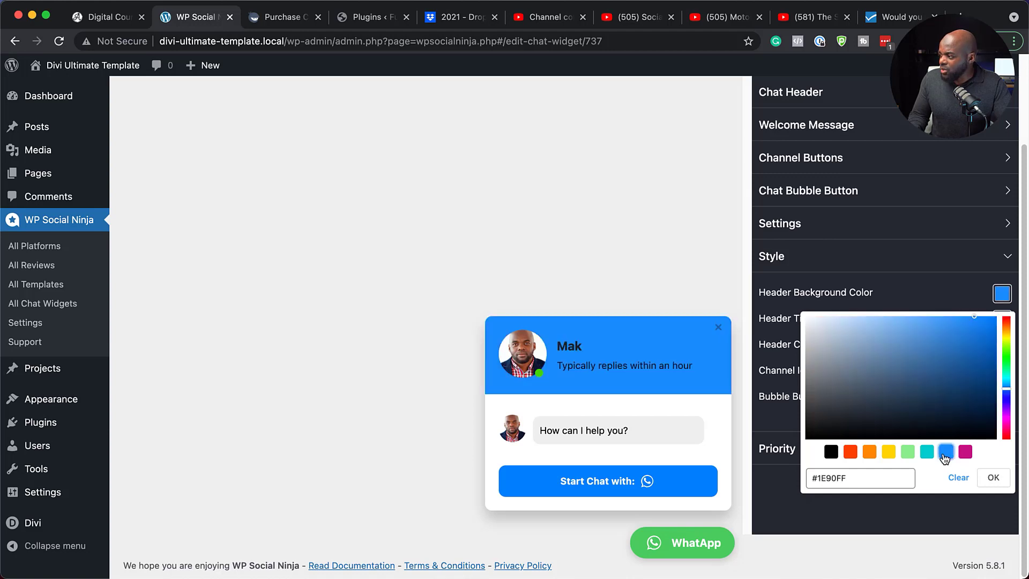
click(942, 341)
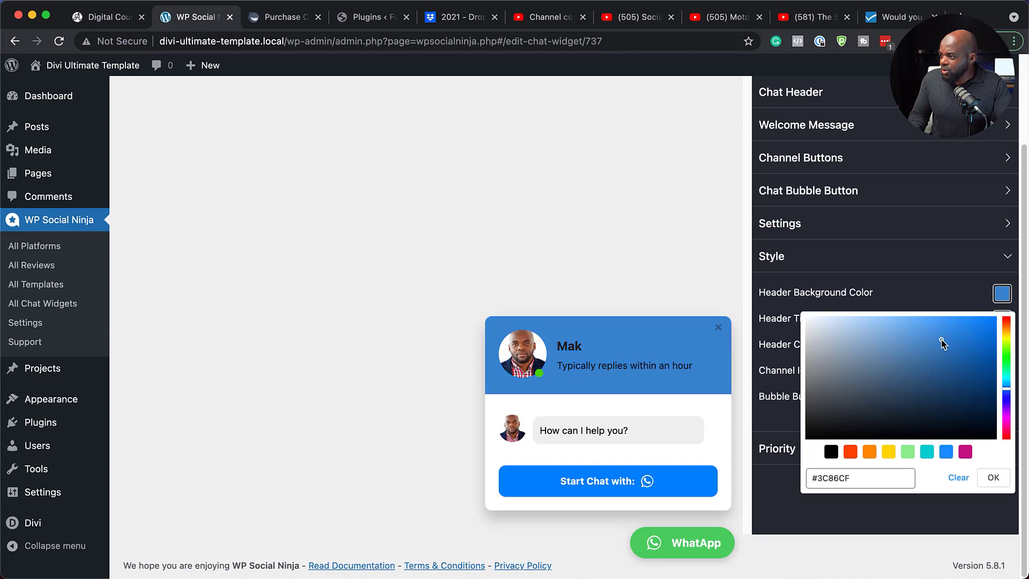
click(952, 357)
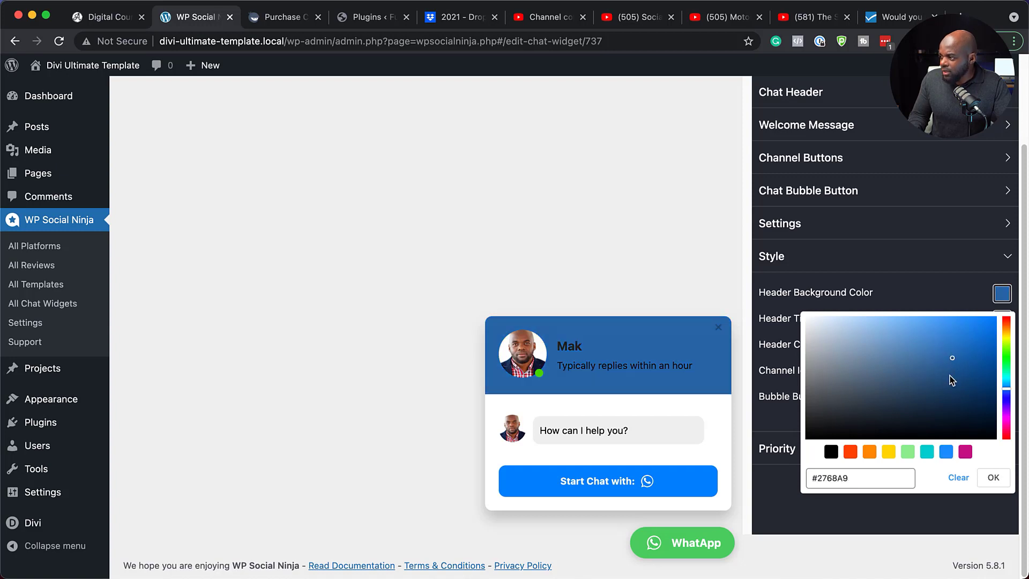
click(939, 344)
click(925, 330)
click(911, 327)
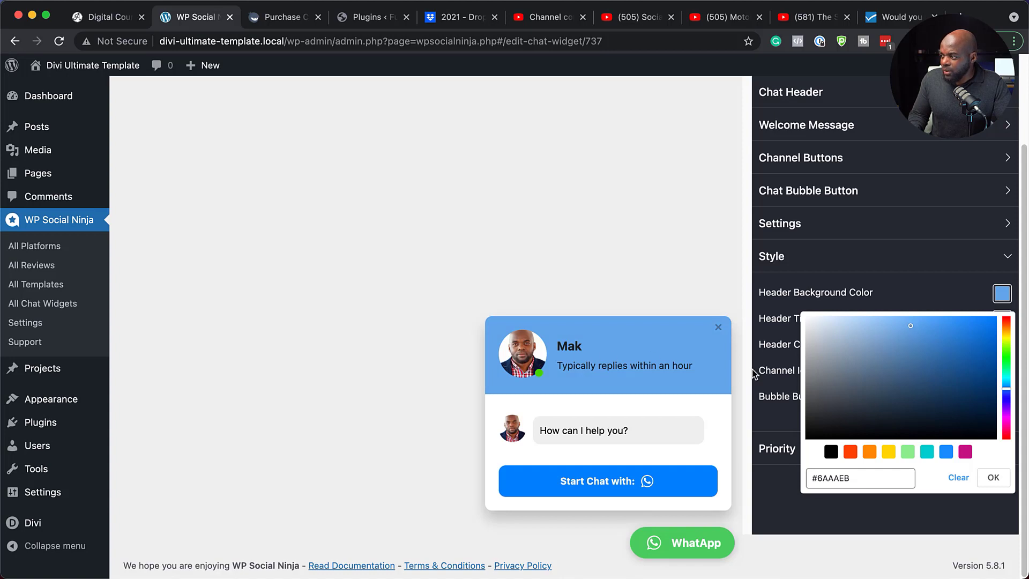
click(922, 298)
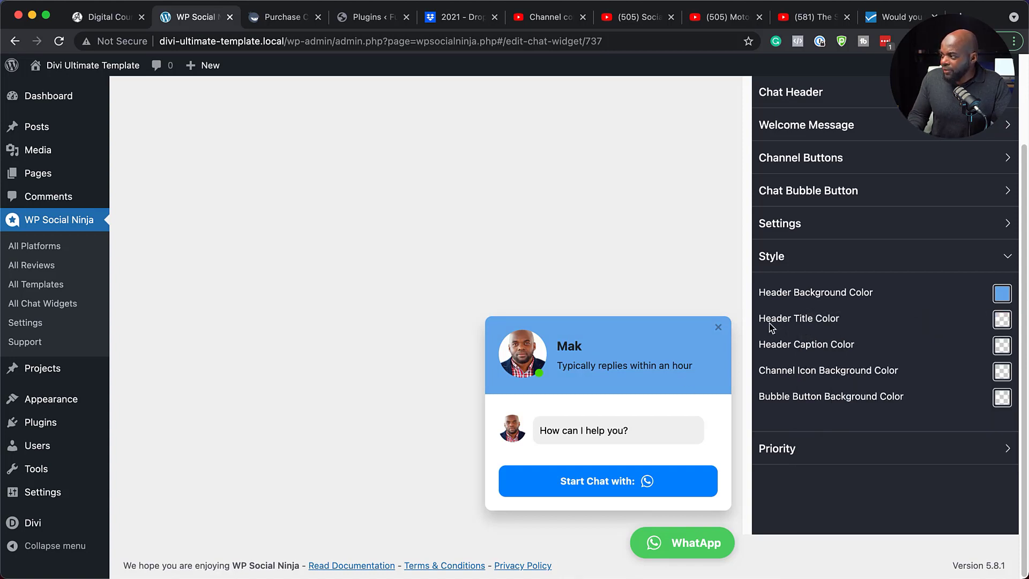
- Try white for the header title color and set it to black, #000000
click(1003, 321)
drag(822, 362, 797, 340)
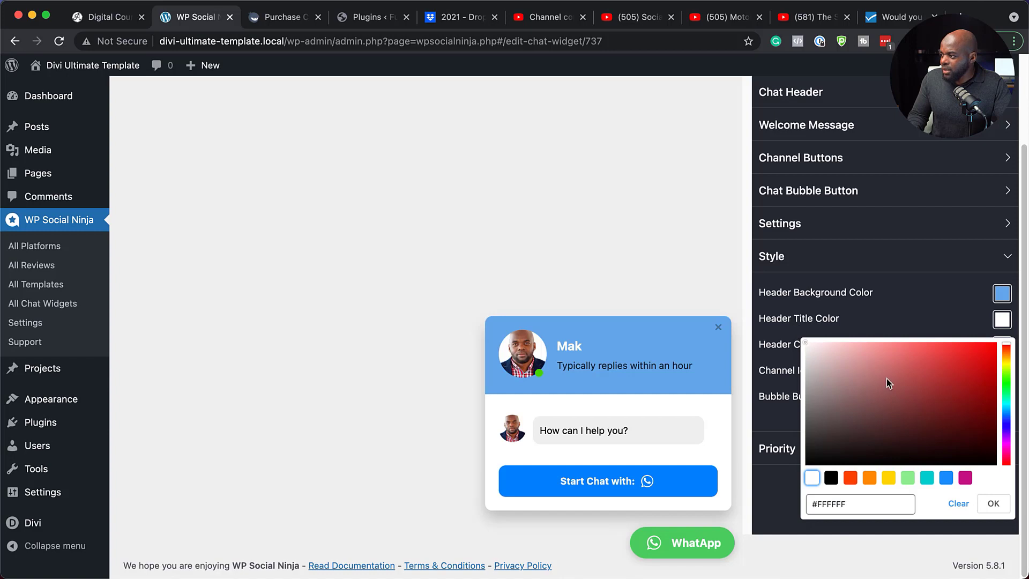
click(831, 477)
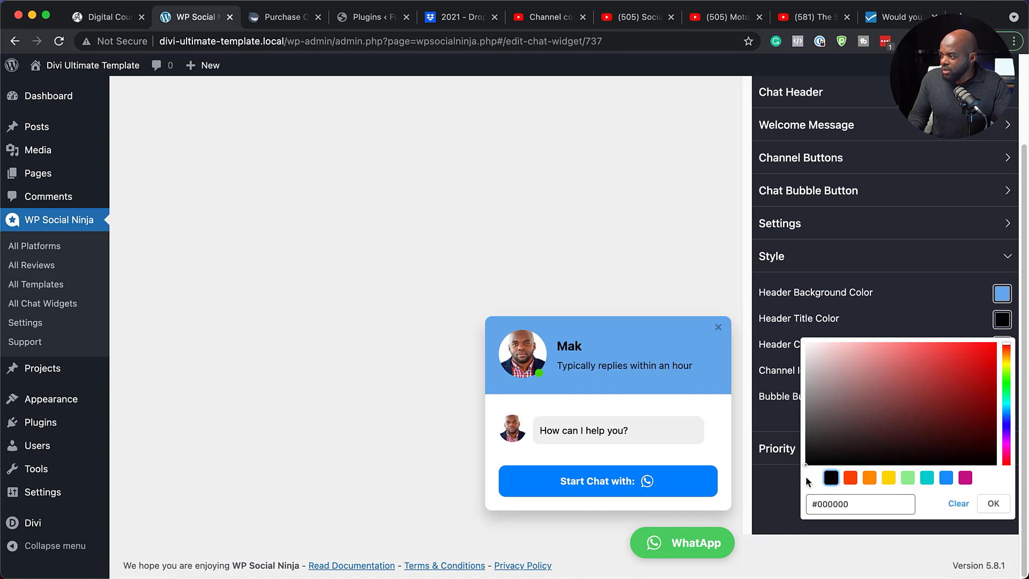
click(972, 321)
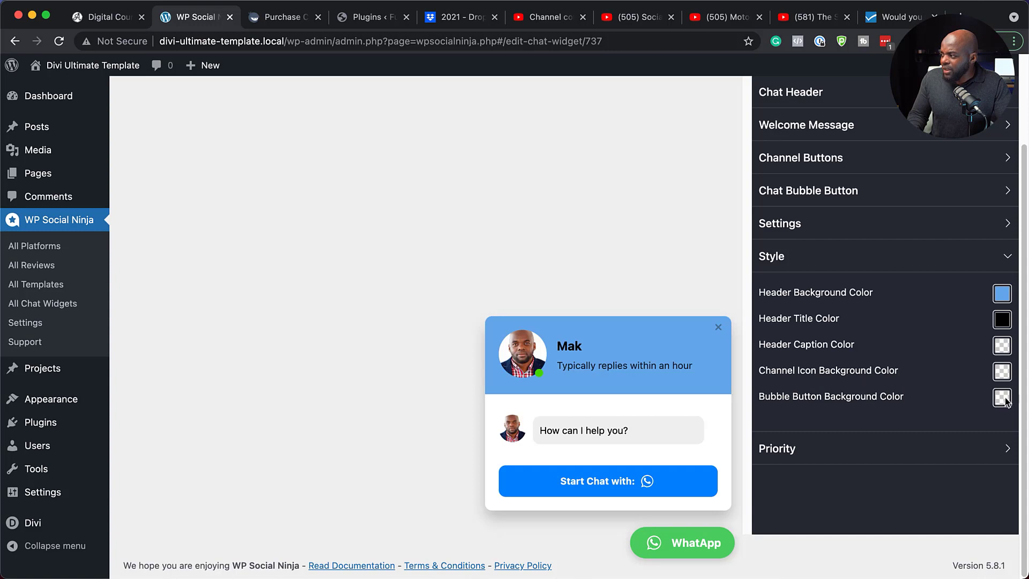
- Review the priority setting for the chat widget
click(975, 259)
click(900, 291)
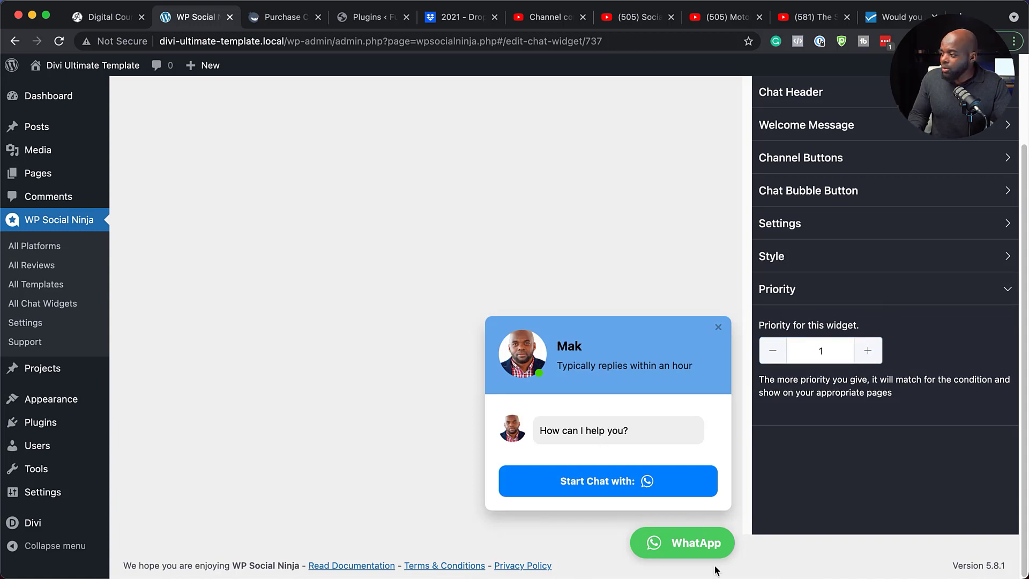
- Save the chat widget settings, visit the live site and open the WhatsApp chat box on its home page
scroll(866, 422, up, 3)
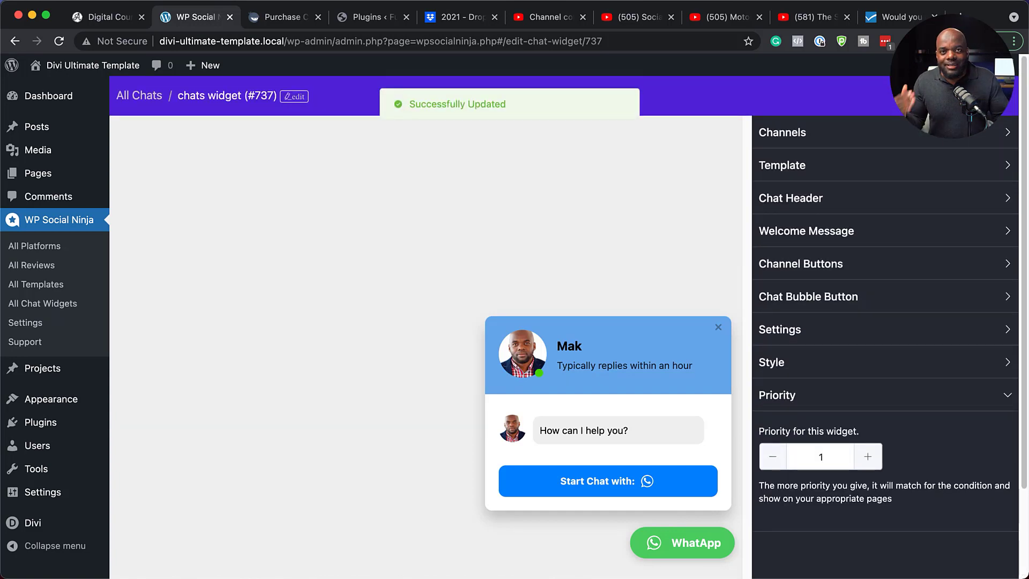
mouse_move(94, 65)
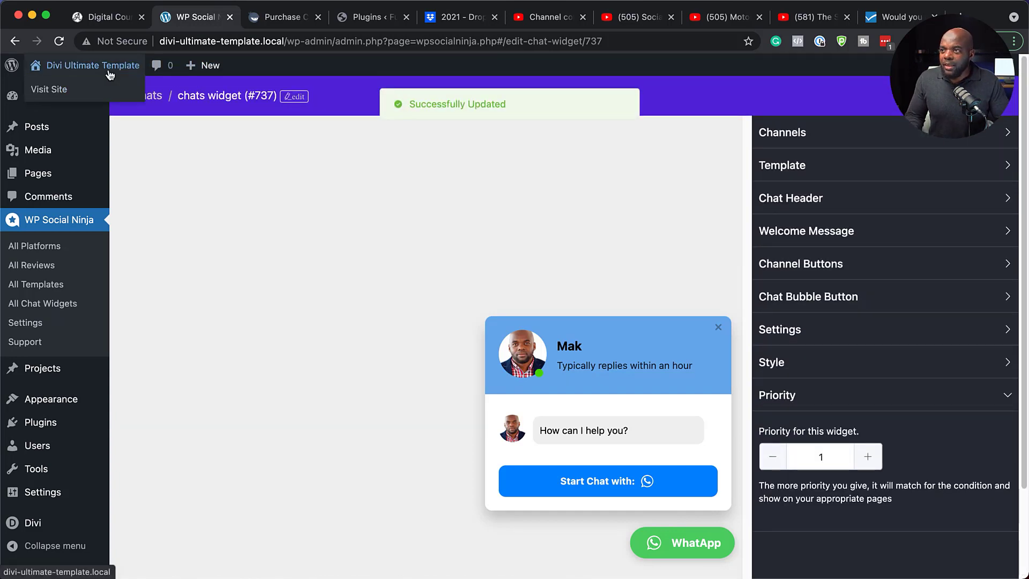
click(58, 90)
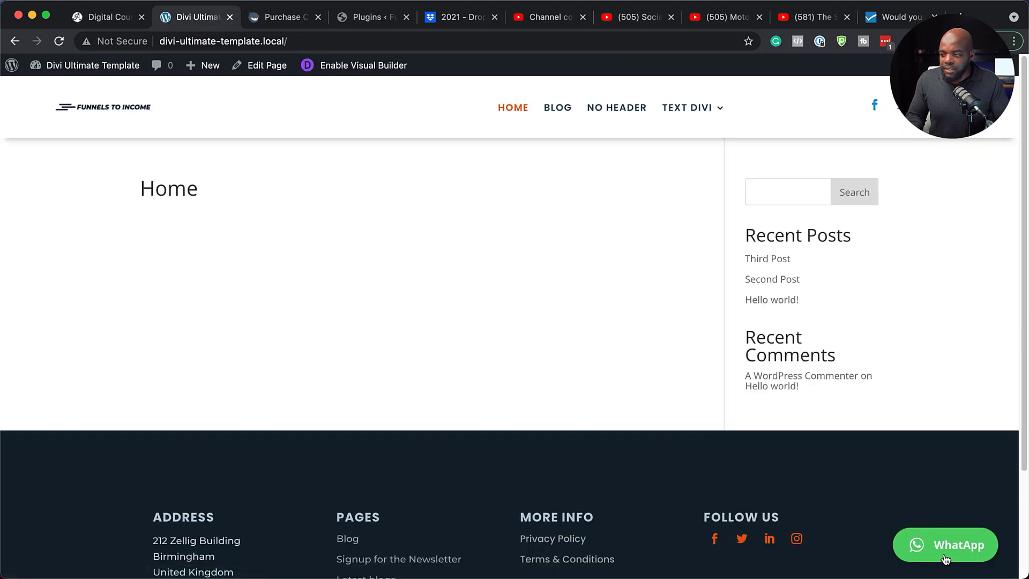
click(955, 553)
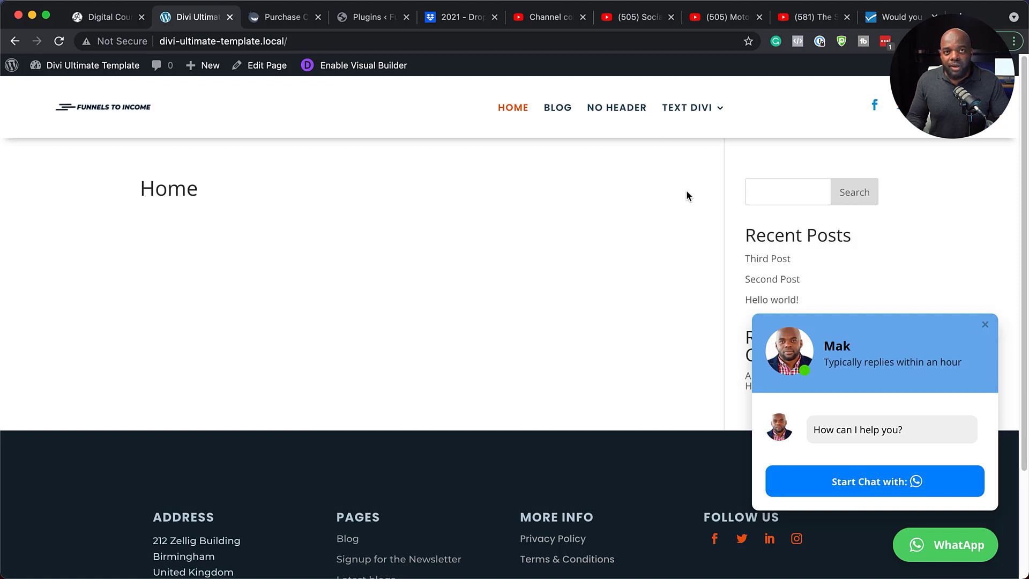
- Test starting a WhatsApp chat from the widget, decline opening the desktop app, and return to the site to close the chat box
click(861, 482)
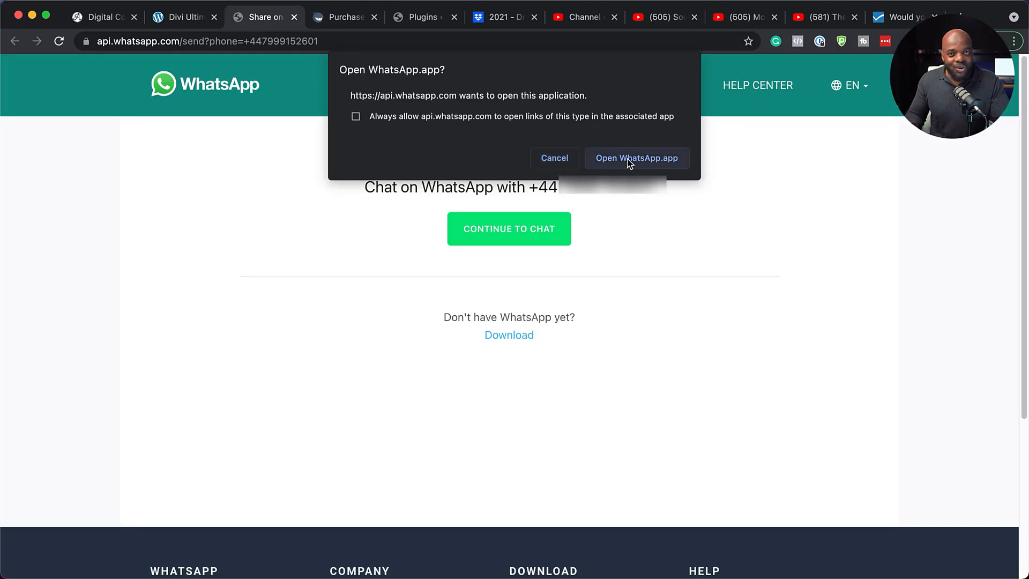
click(555, 159)
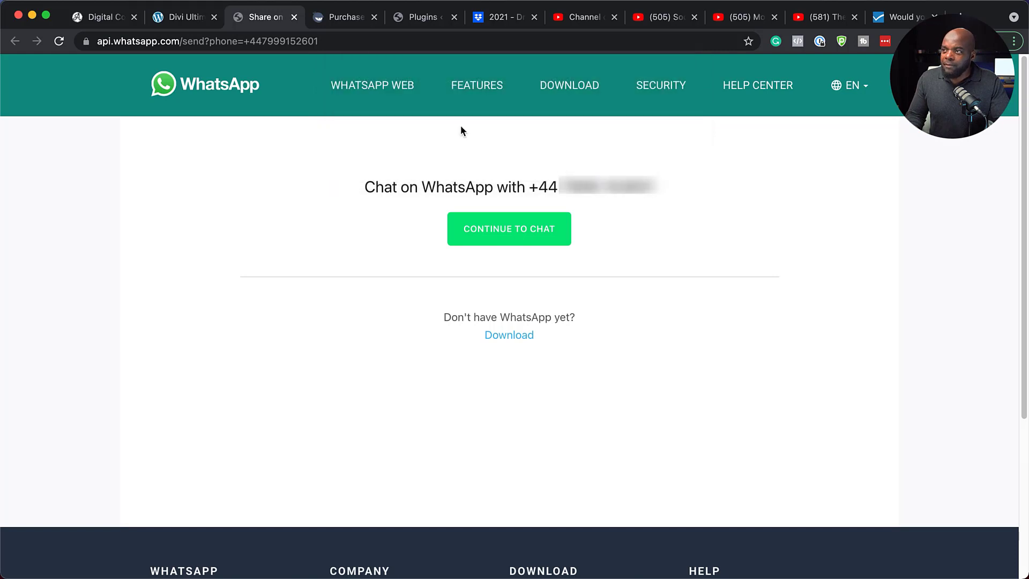
click(187, 21)
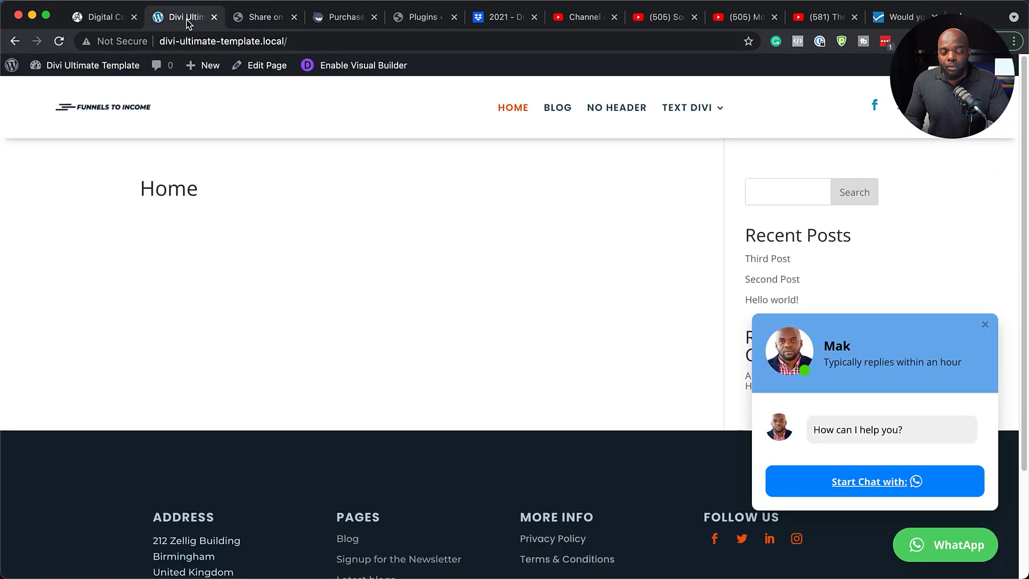
click(986, 325)
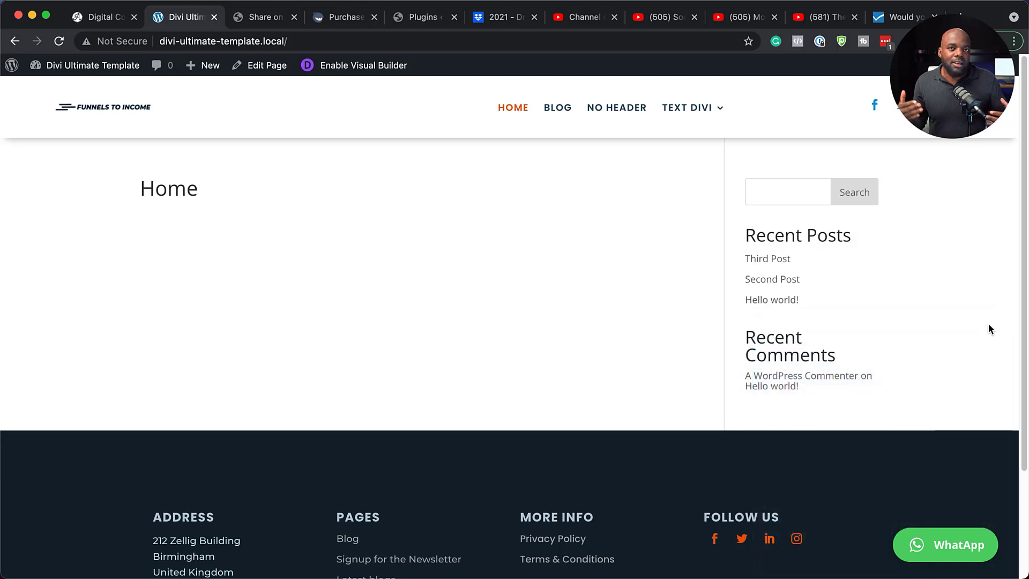